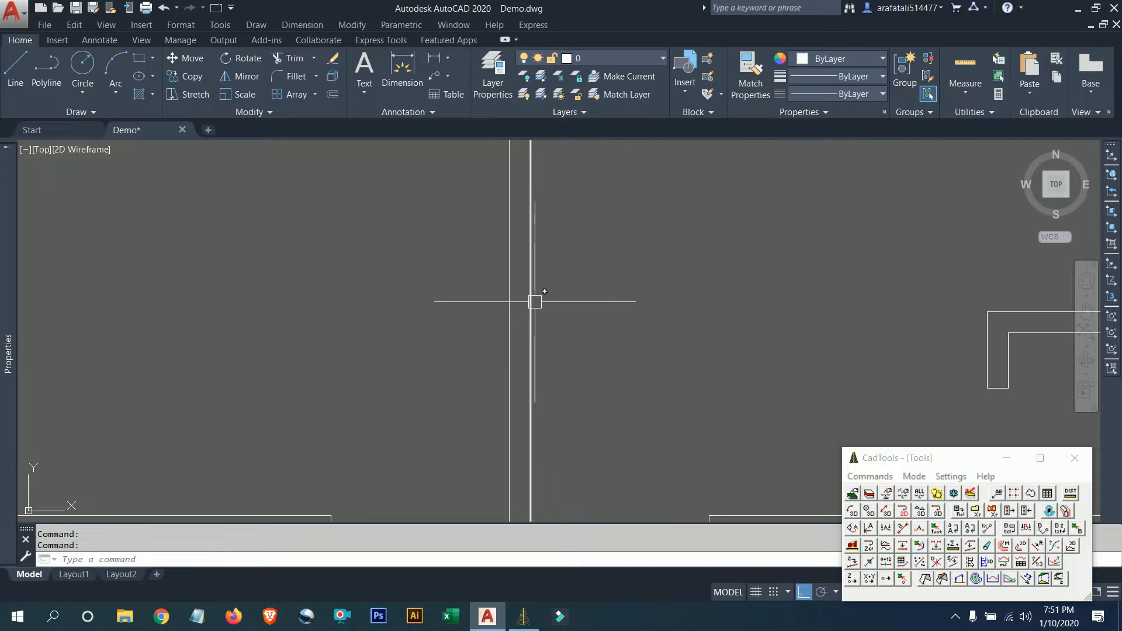
Select individual wall lines in the floor plan to examine whether they are separate segments
left_click(533, 301)
scroll(579, 308, "down", 5)
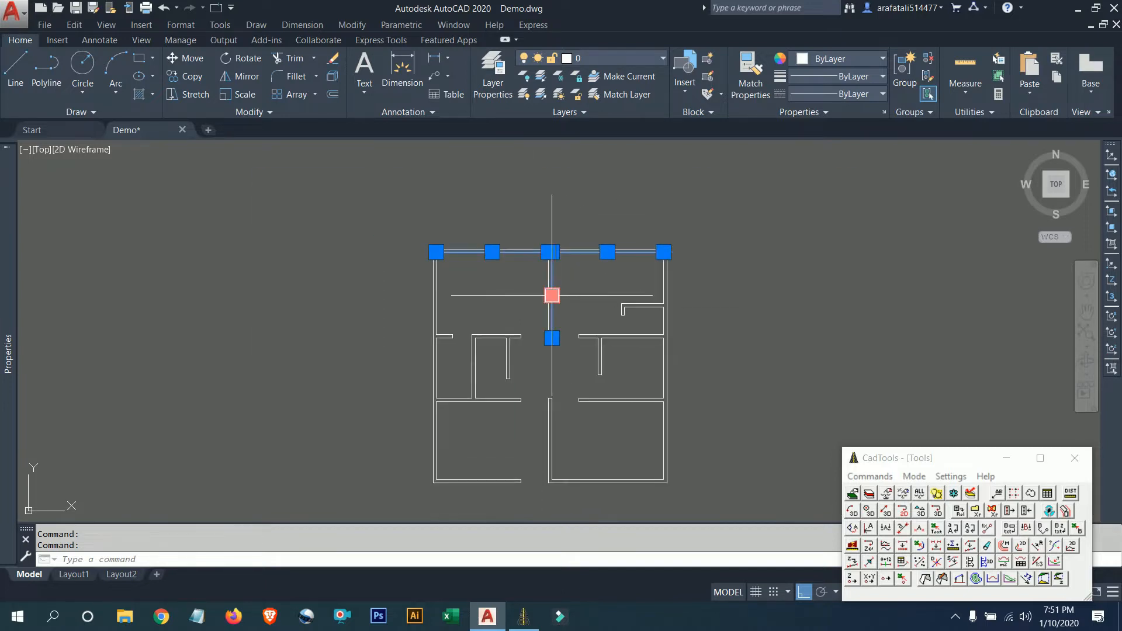
key("Escape")
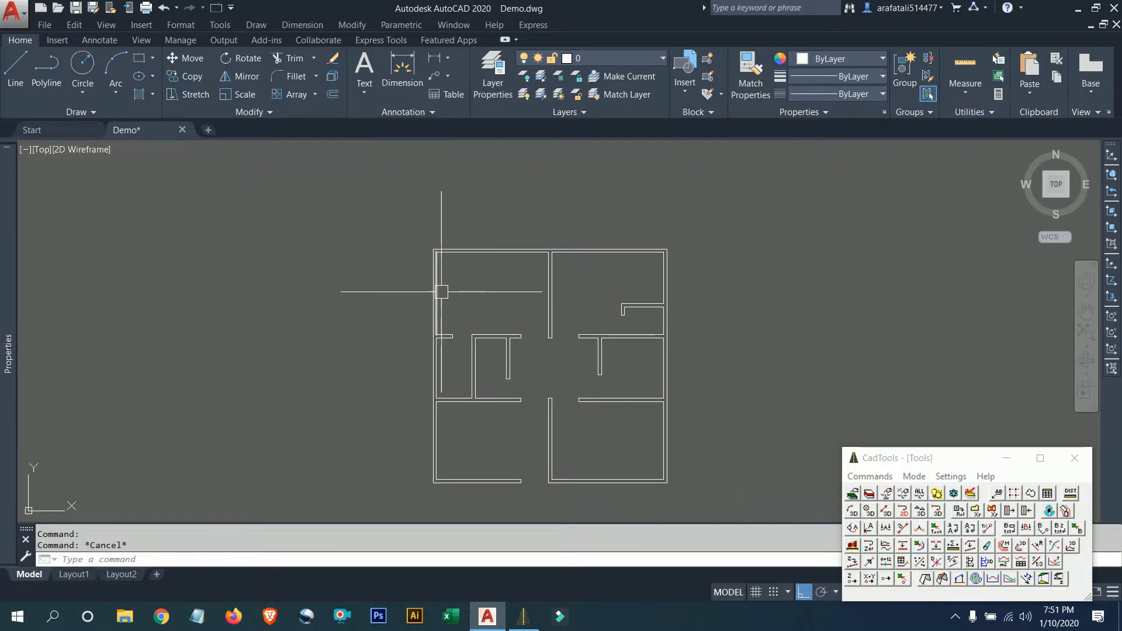
middle_click_drag(529, 298, 443, 251)
scroll(452, 272, "up", 5)
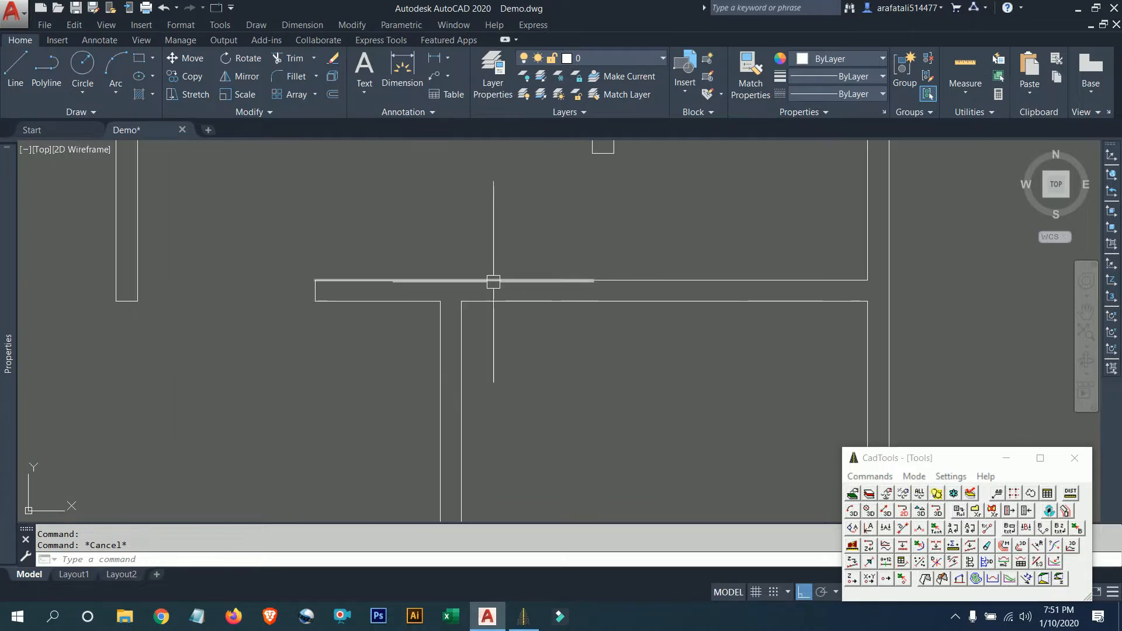
left_click(518, 280)
scroll(554, 278, "down", 4)
scroll(540, 295, "up", 6)
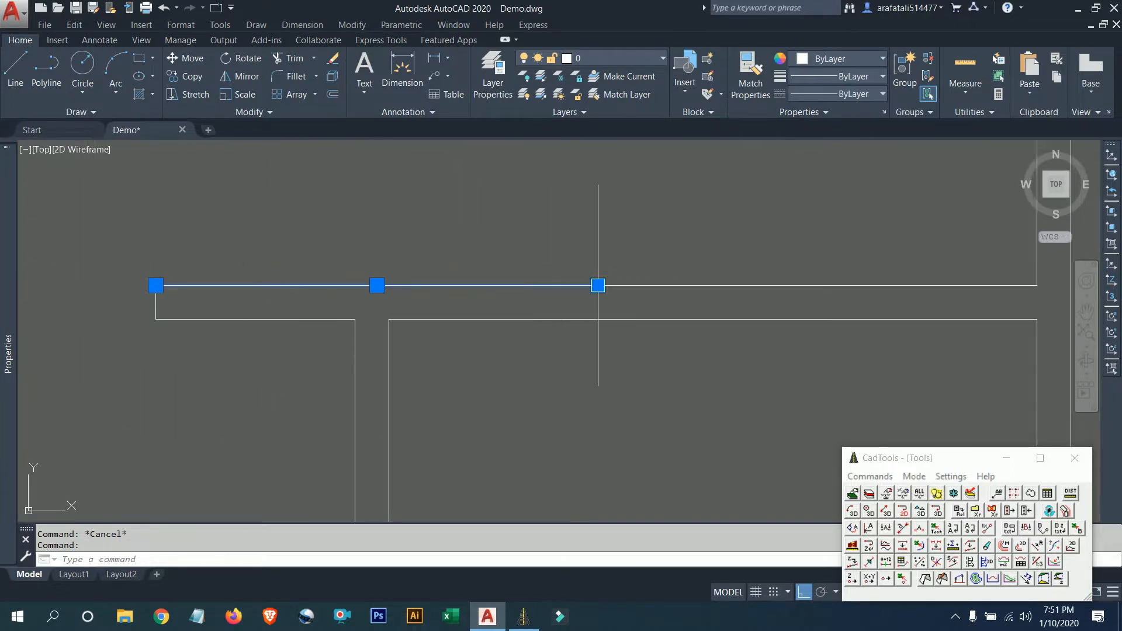
scroll(599, 282, "up", 2)
left_click(616, 286)
left_click(705, 290)
scroll(656, 291, "down", 5)
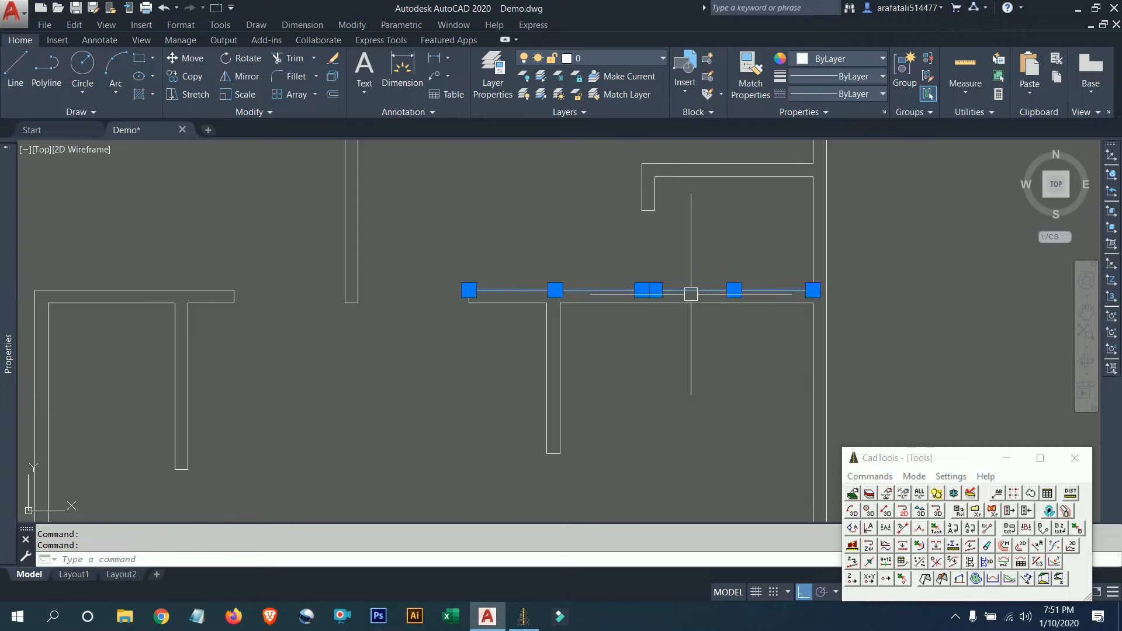
key("Escape")
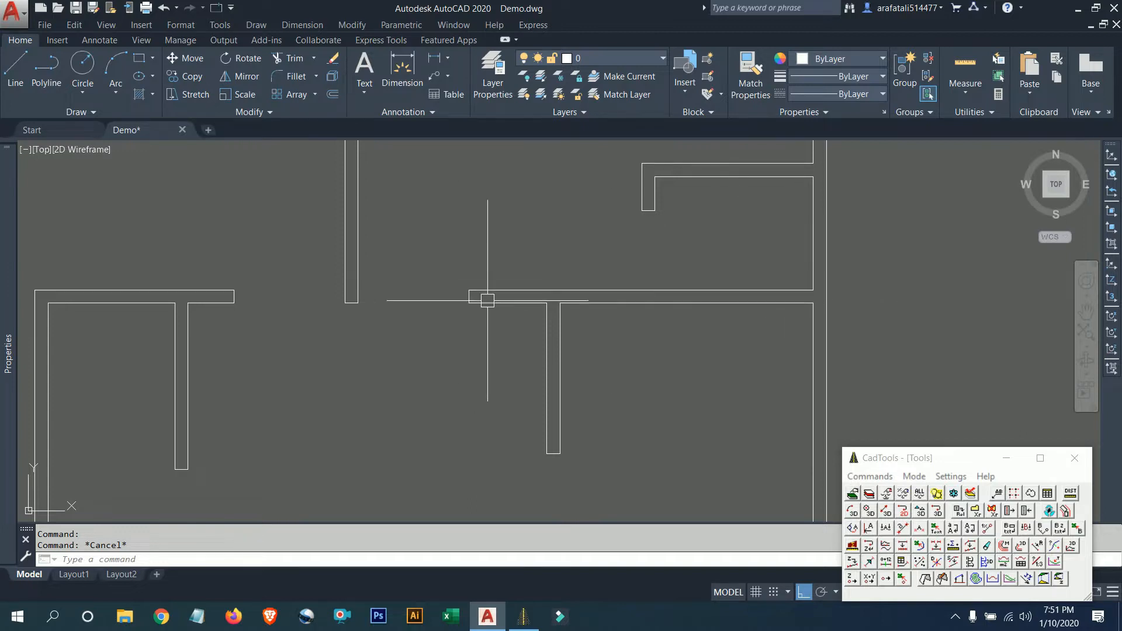
Select the entire floor plan and join its wall lines into a single polyline
scroll(506, 304, "down", 4)
scroll(543, 280, "down", 2)
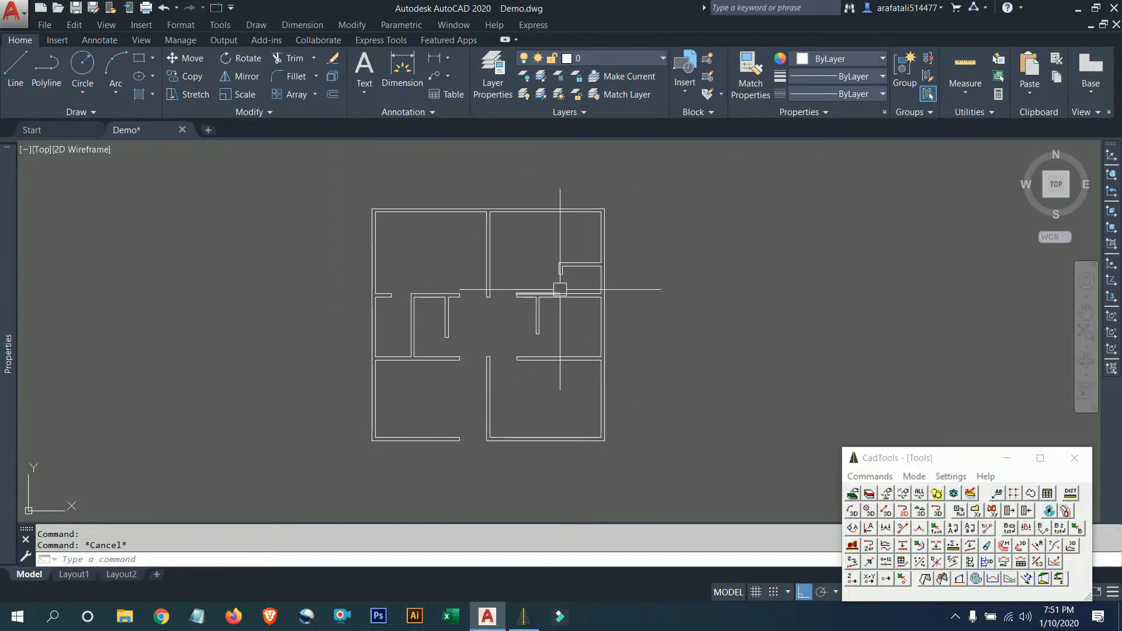
middle_click_drag(559, 289, 598, 307)
middle_click_drag(495, 353, 476, 329)
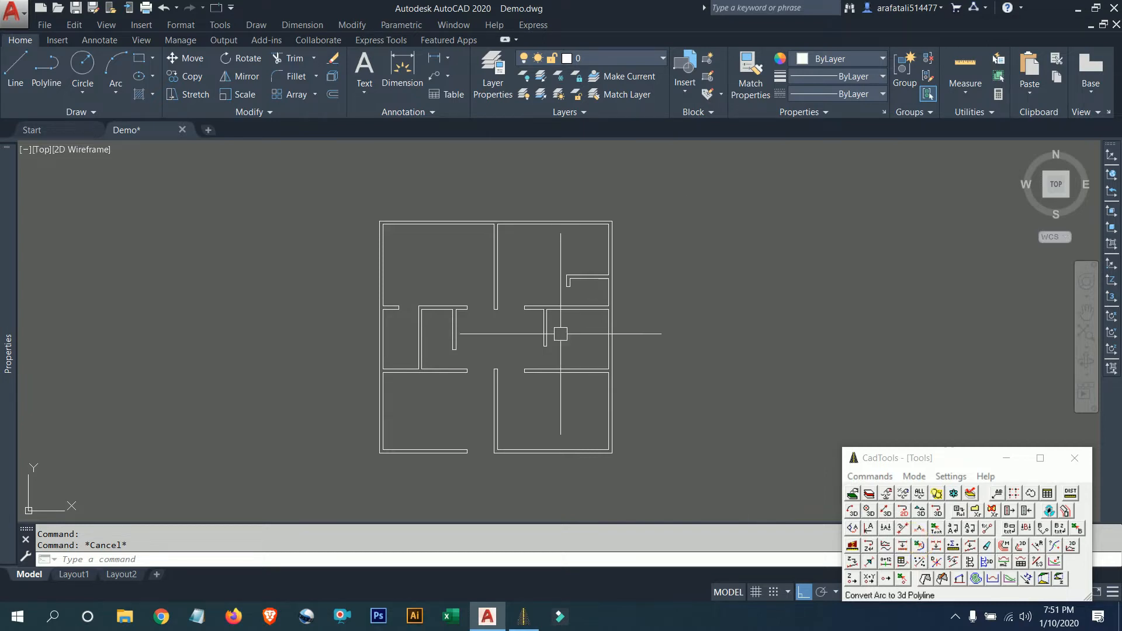
left_click(275, 188)
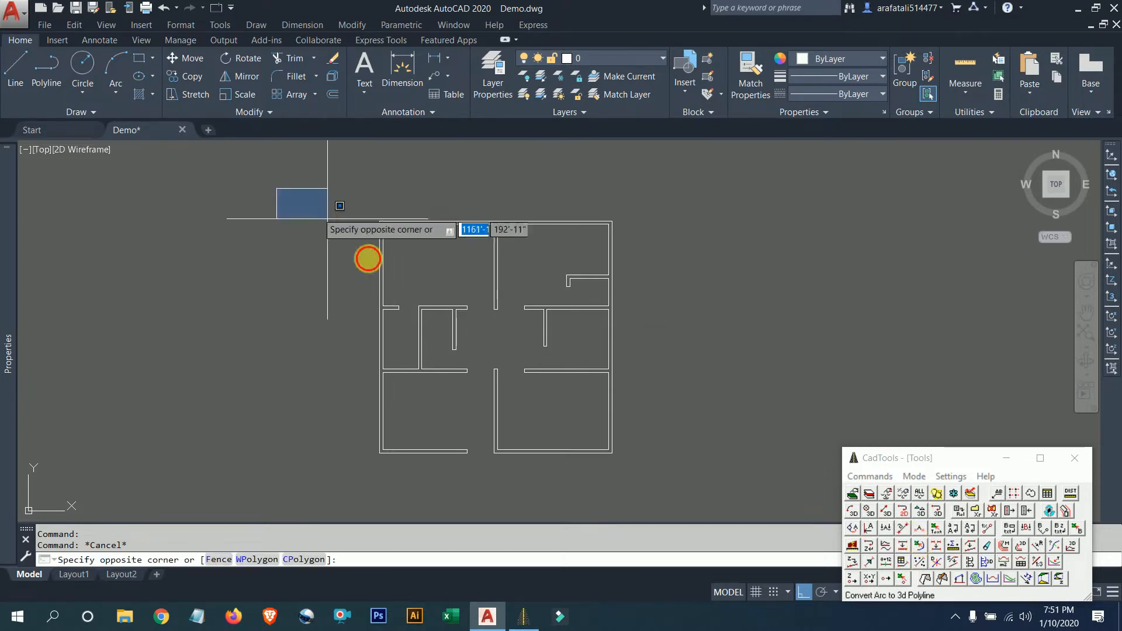
left_click(685, 489)
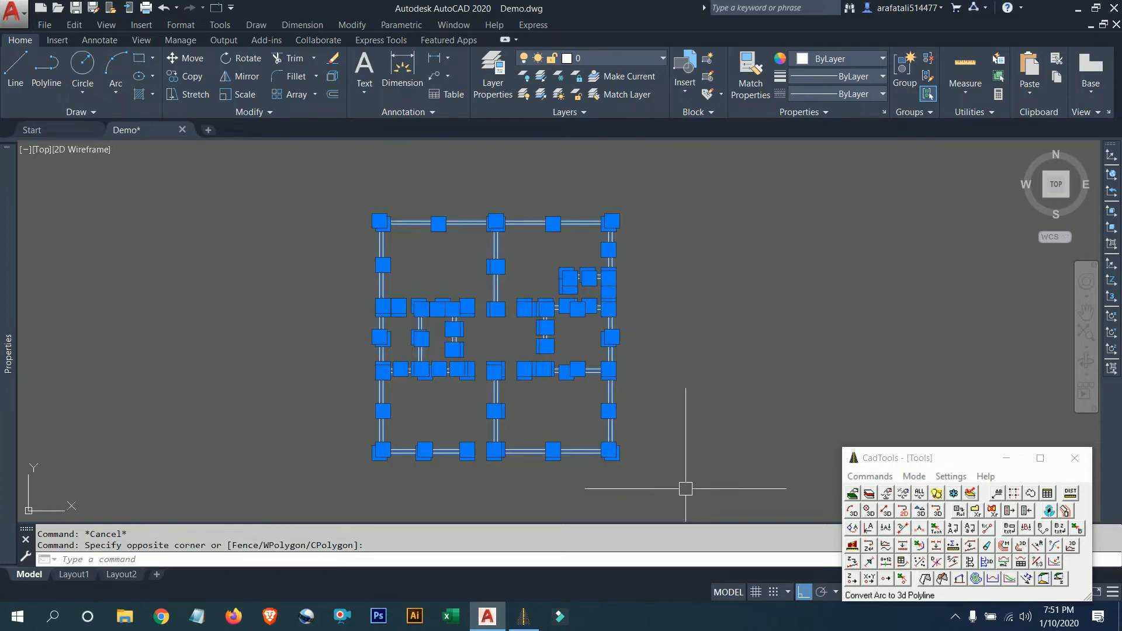
type("j")
key("Return")
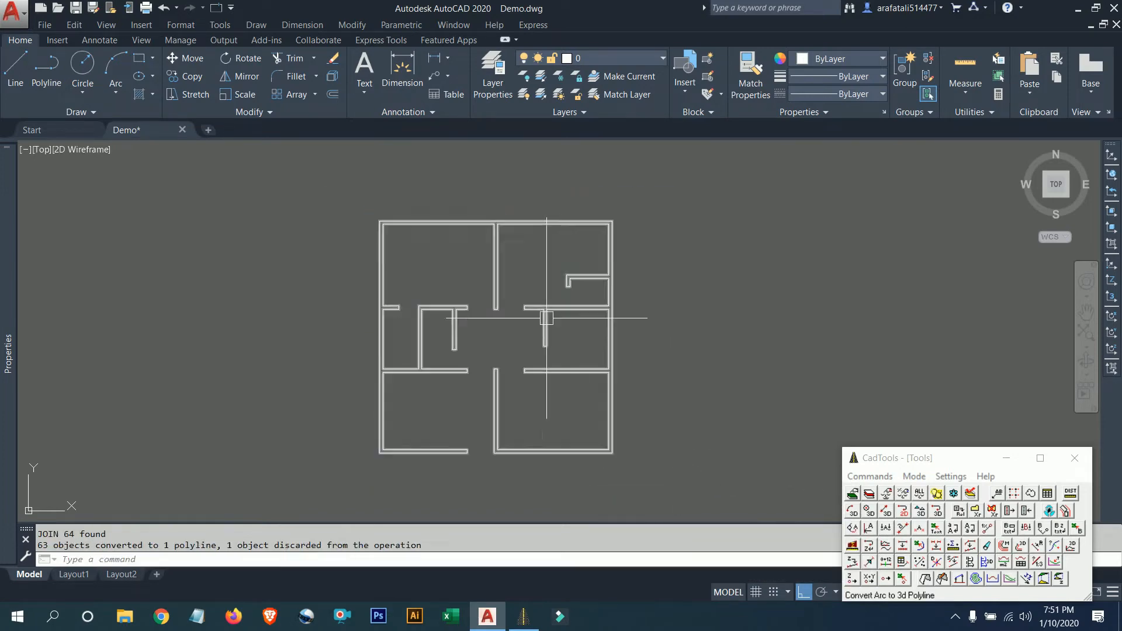
Select the joined floor plan polyline and examine its connections and vertices along the walls
left_click(543, 370)
scroll(476, 309, "up", 3)
scroll(476, 309, "down", 3)
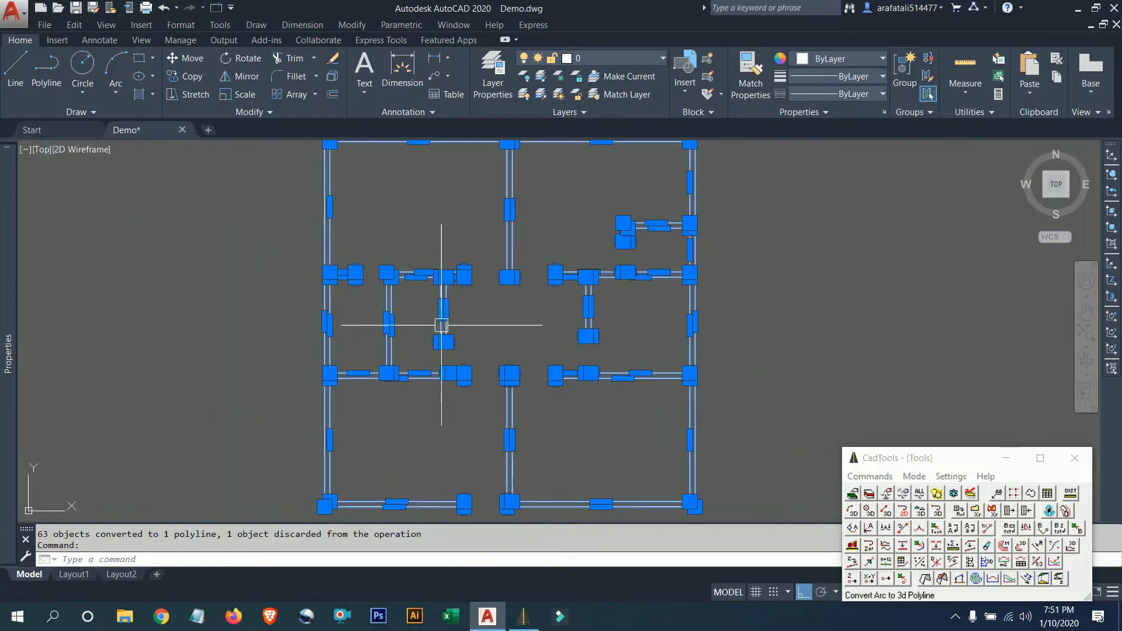
scroll(332, 204, "up", 5)
scroll(332, 204, "down", 5)
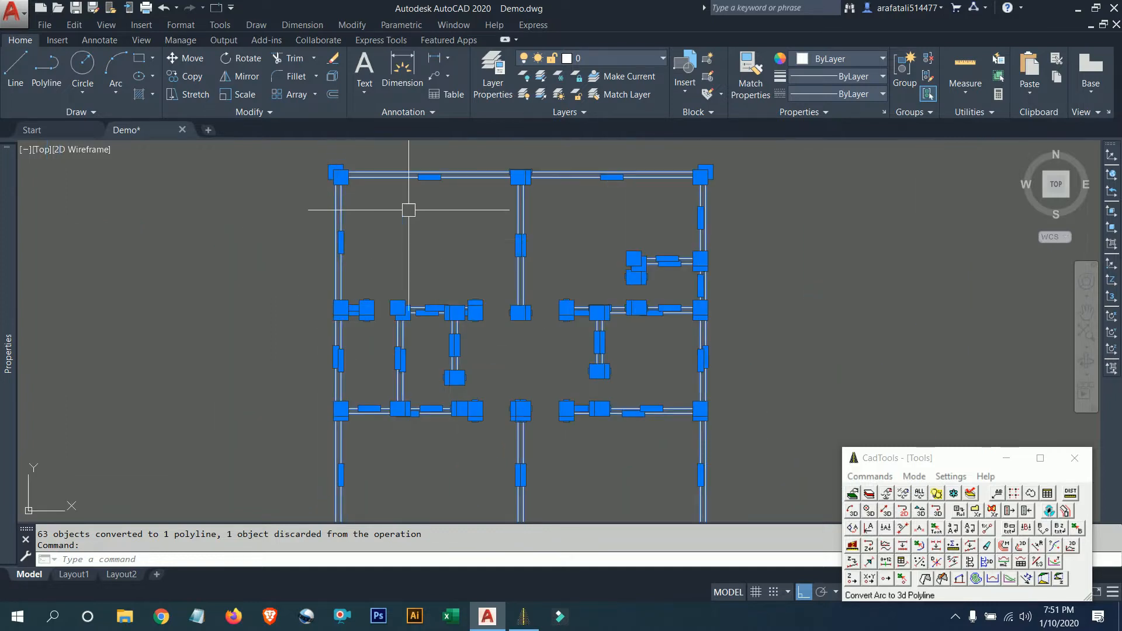
scroll(380, 362, "up", 5)
scroll(245, 256, "down", 5)
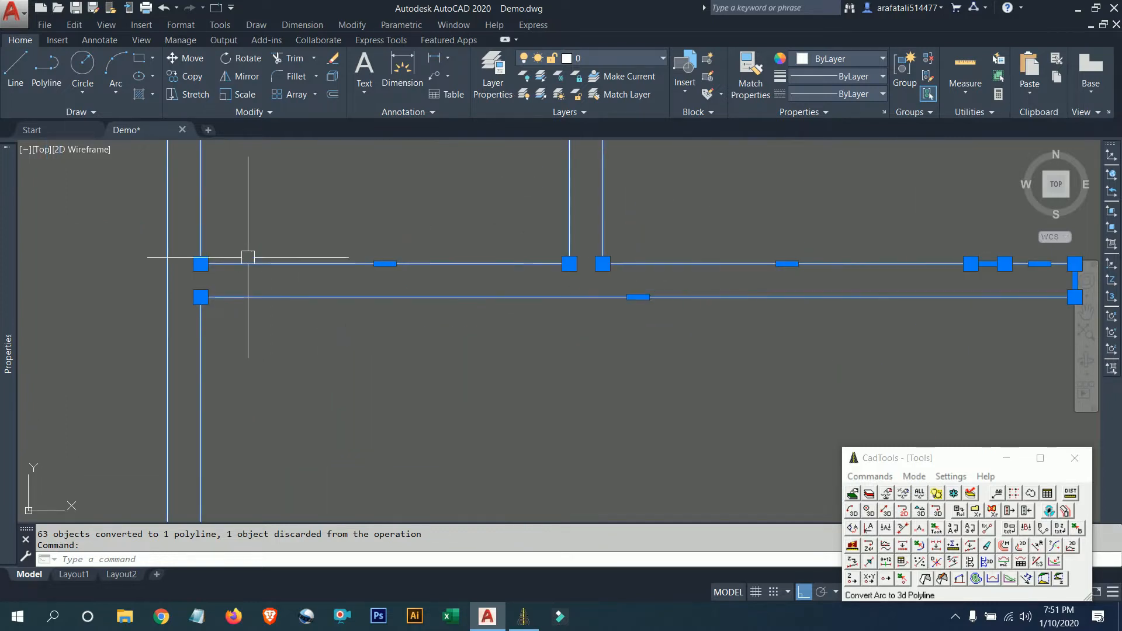
scroll(404, 212, "up", 5)
scroll(403, 213, "down", 5)
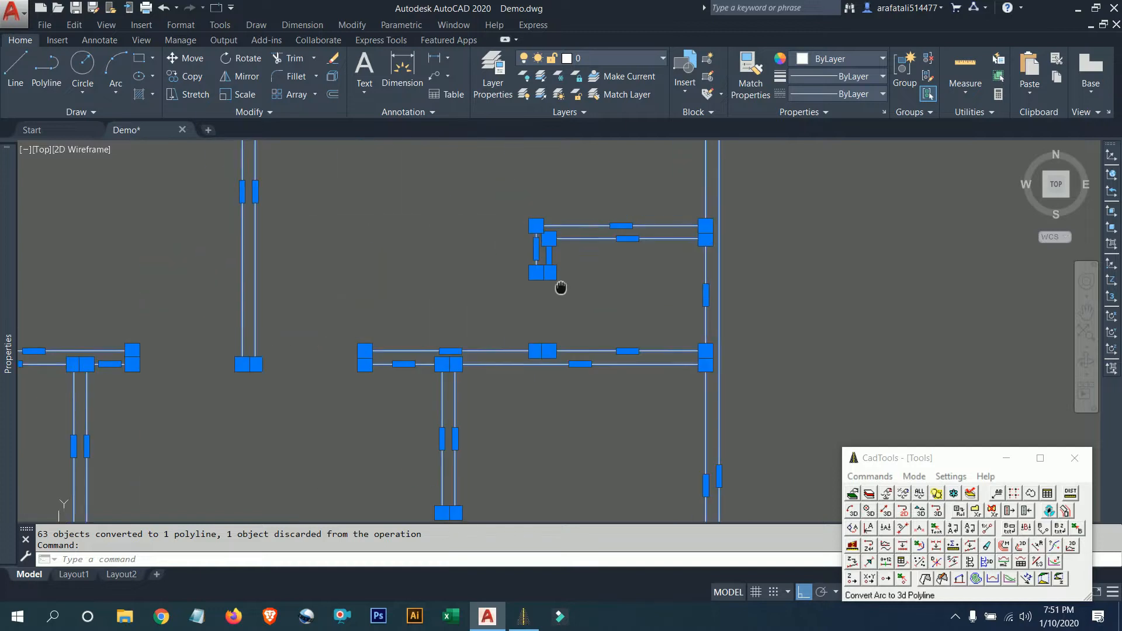
mouse_move(635, 306)
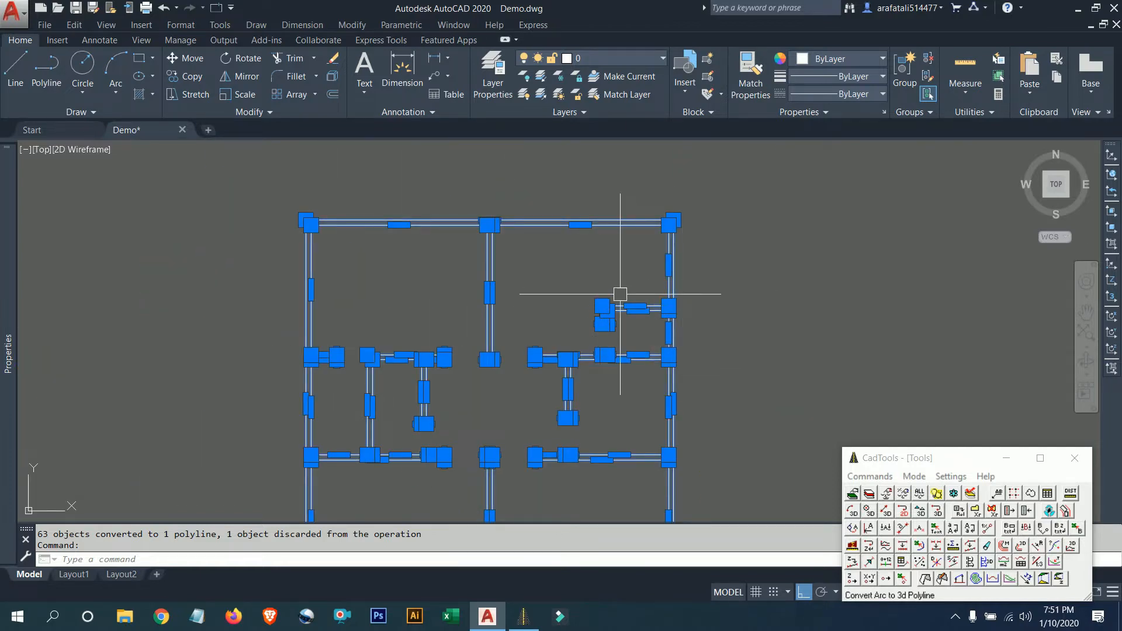
Export the floor plan polyline's coordinates to Excel with CadTools and maximize the resulting workbook
left_click(921, 548)
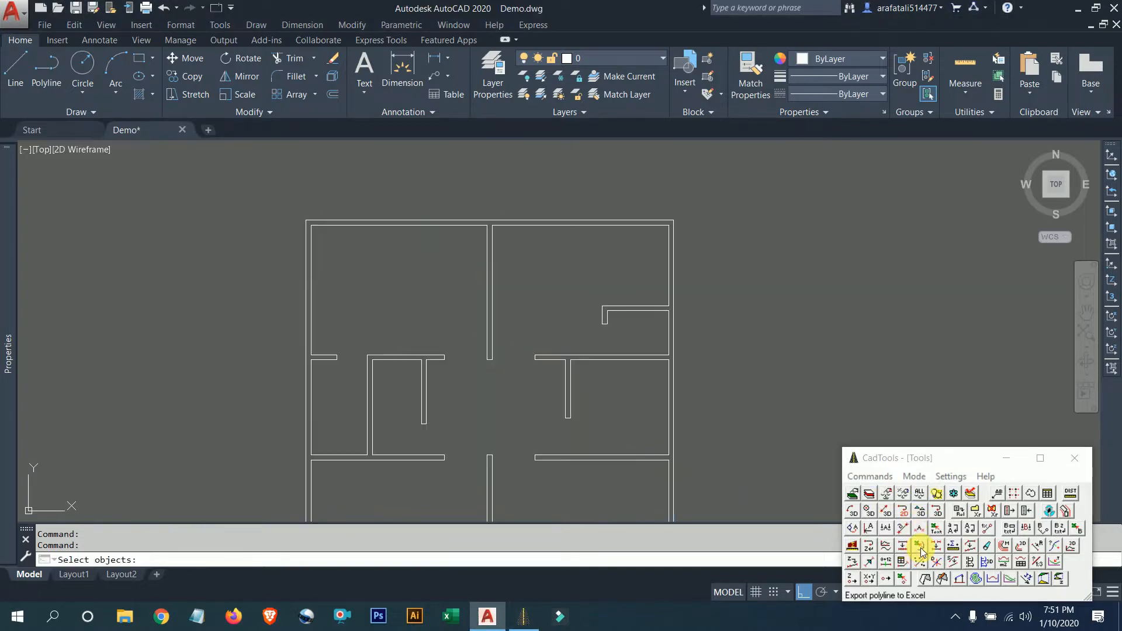
scroll(512, 299, "down", 4)
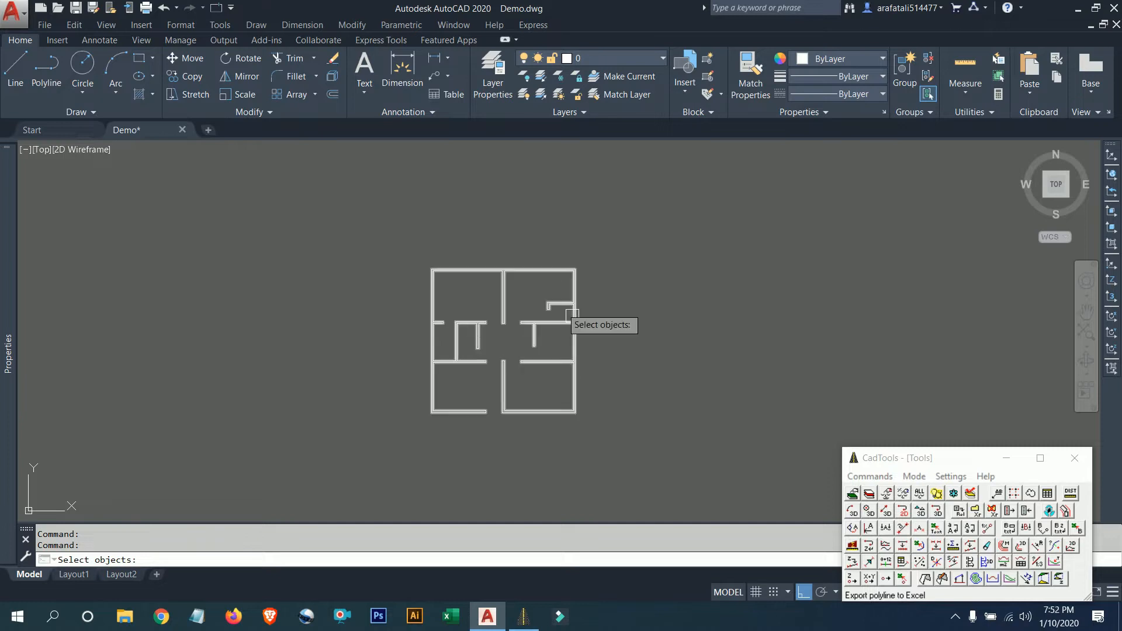
left_click(462, 329)
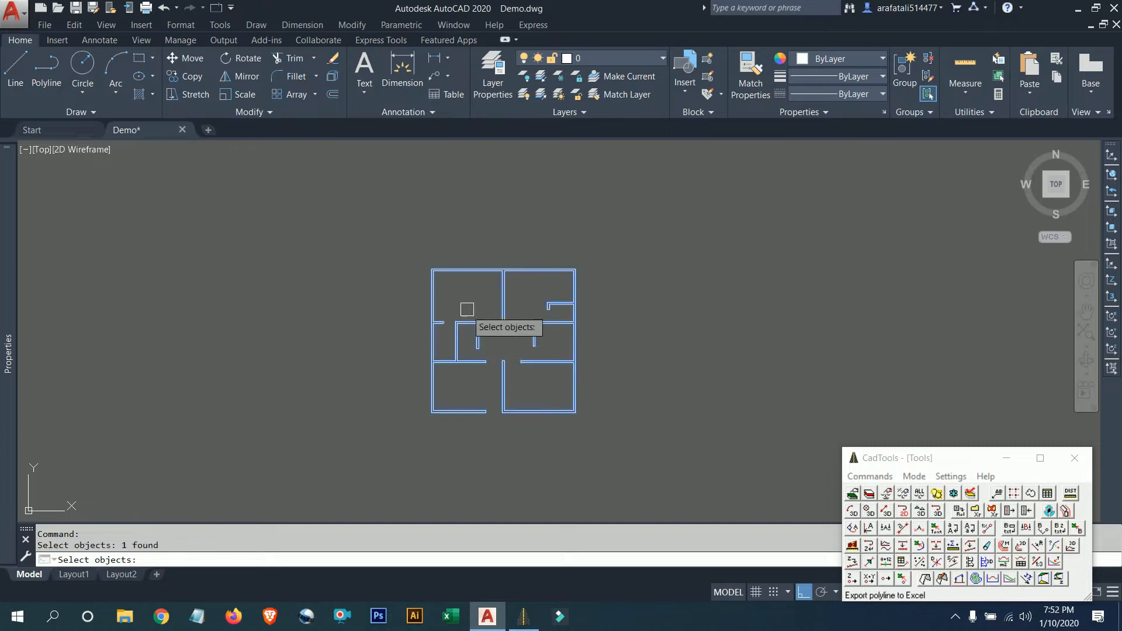
key("Return")
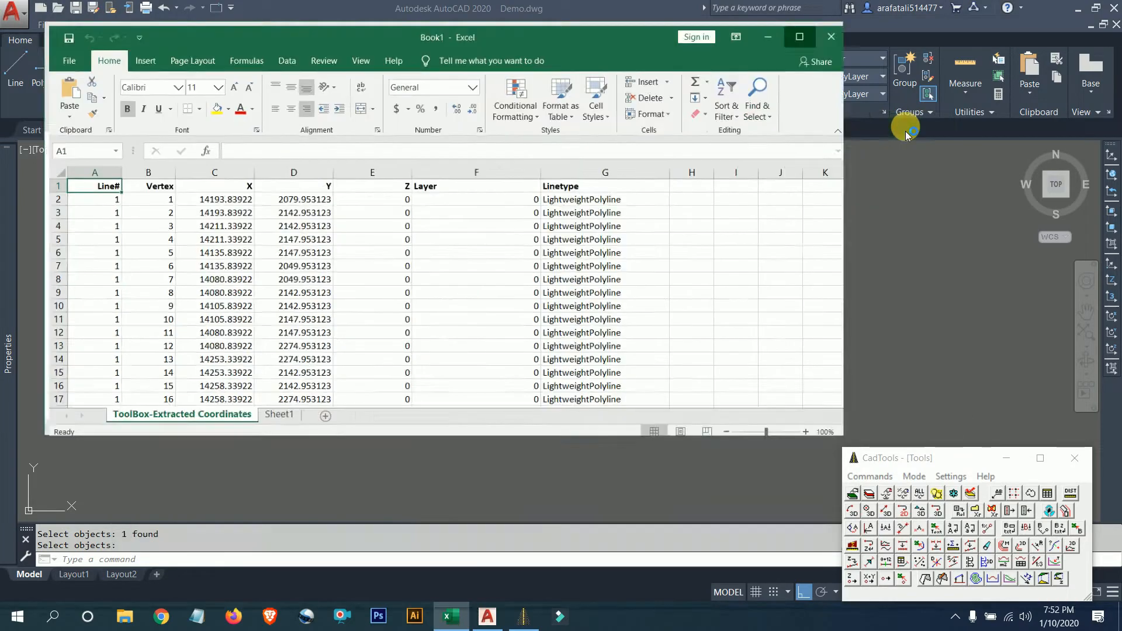
left_click(904, 122)
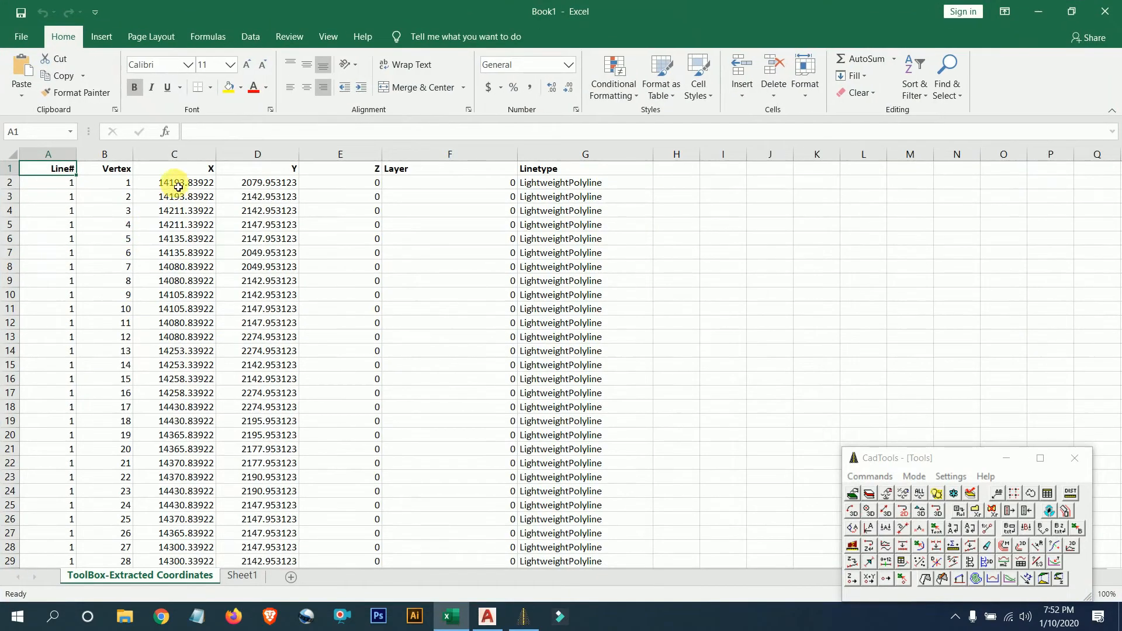
Copy the X and Y coordinate values from the ToolBox-Extracted Coordinates sheet into Sheet1, starting at cell D3
left_click_drag(178, 186, 263, 572)
scroll(242, 429, "up", 1)
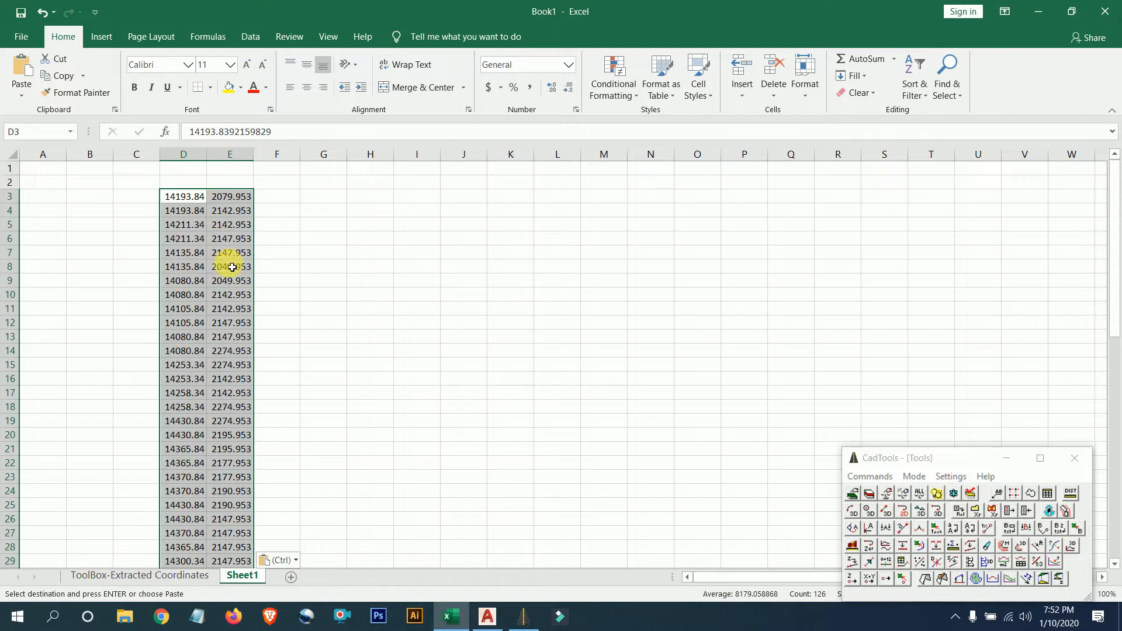
key("ctrl")
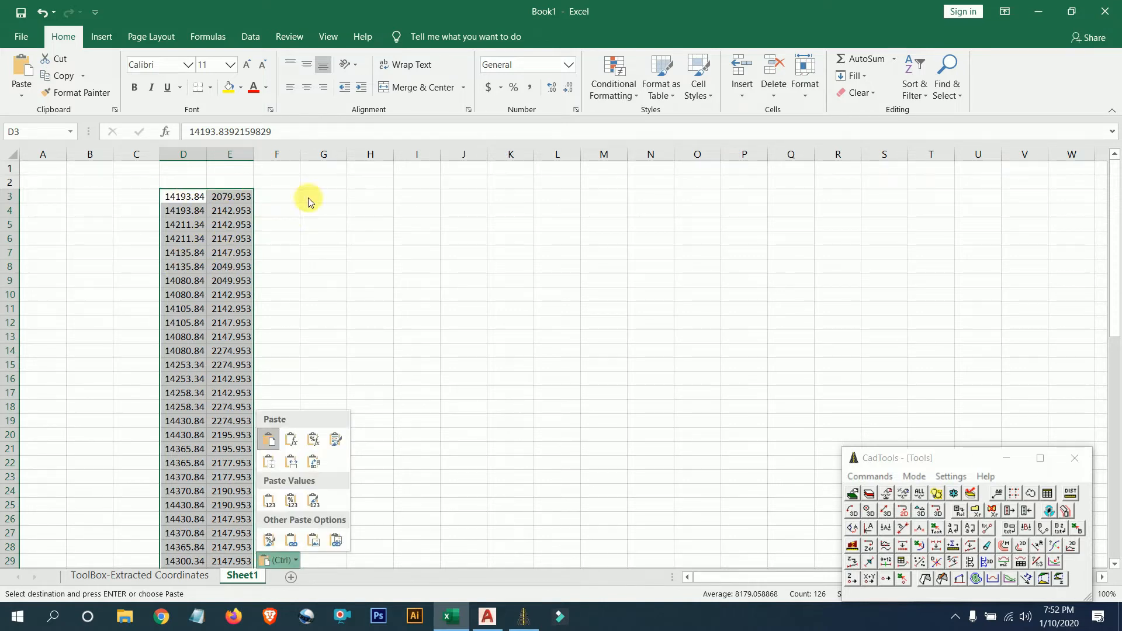
key("ctrl")
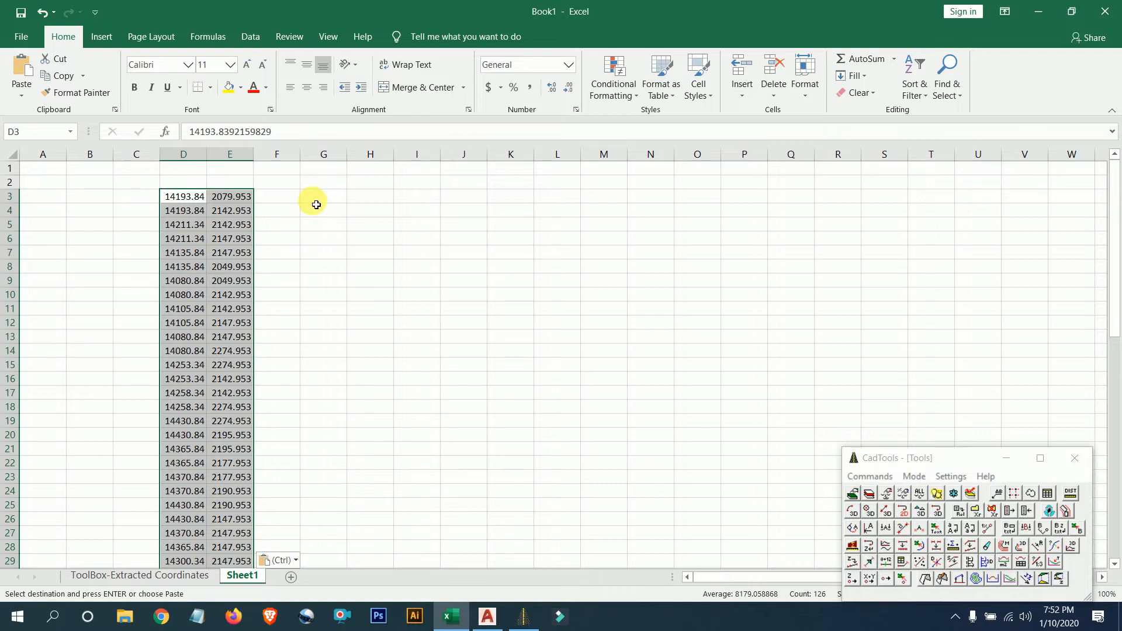
Insert the CONCATENATE function into cell G3 of Sheet1, choosing it from the full function list
left_click(316, 201)
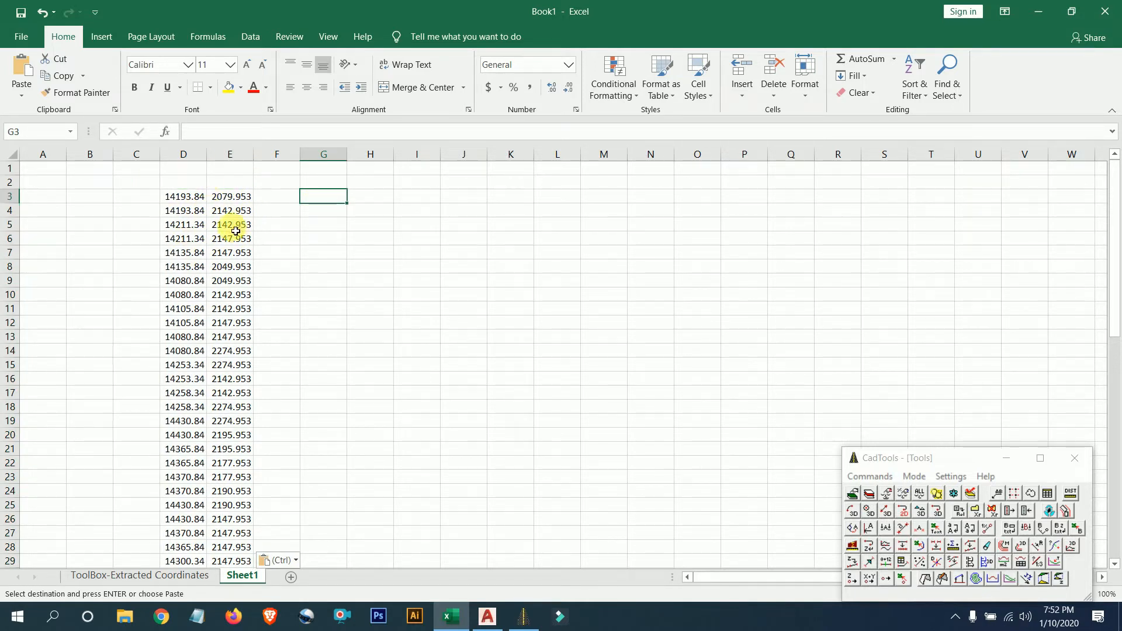
type("=")
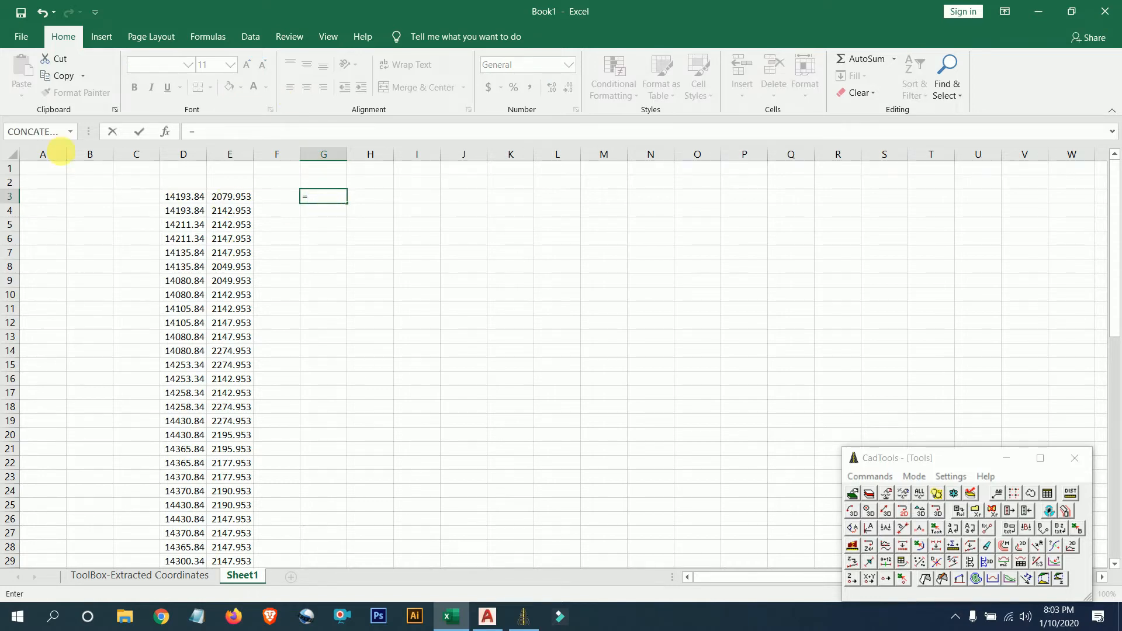
left_click(69, 133)
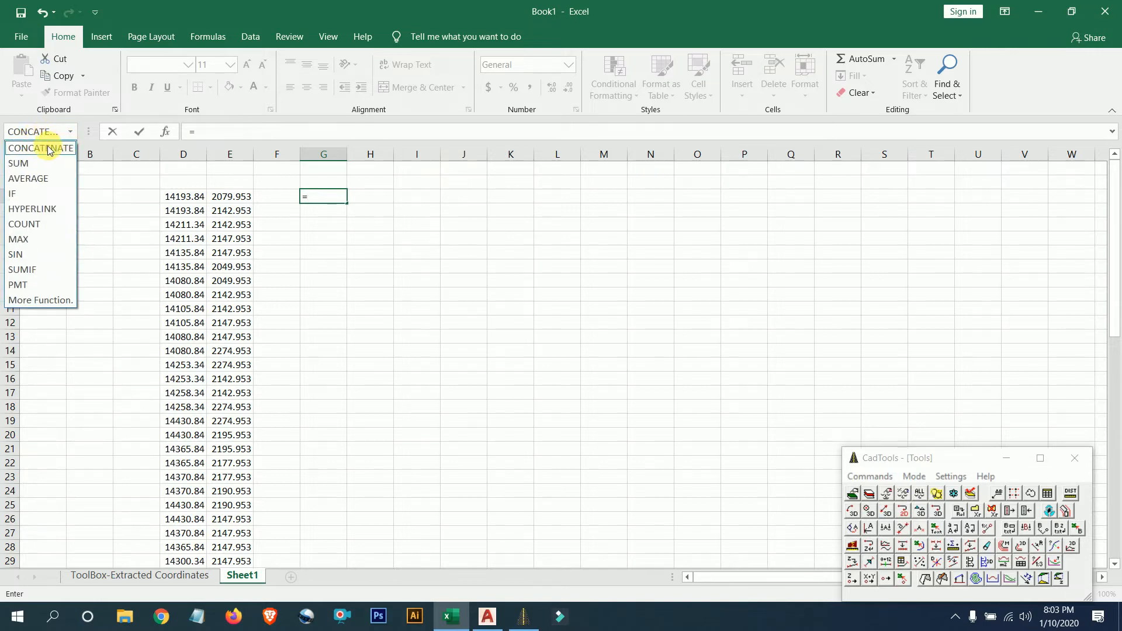
left_click(31, 301)
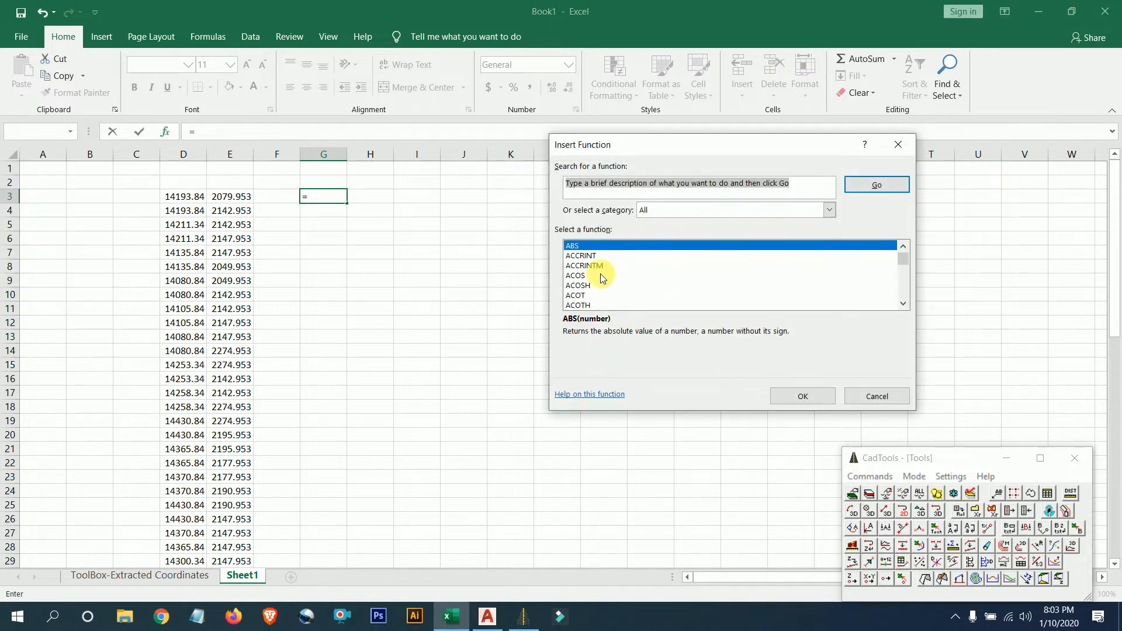
scroll(612, 280, "down", 9)
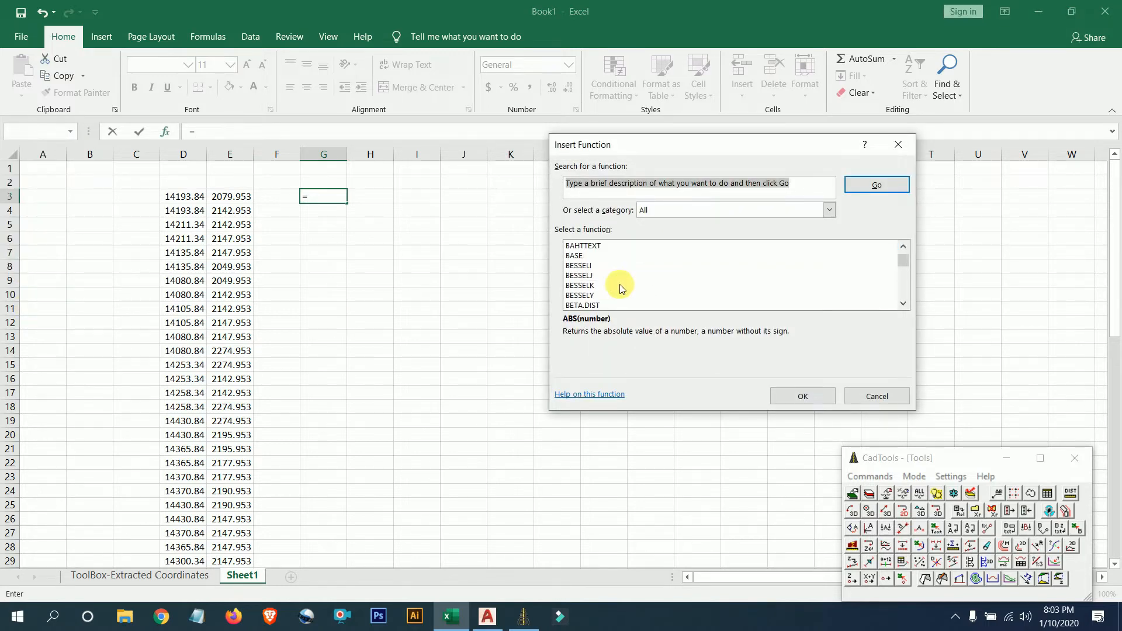
scroll(621, 293, "down", 2)
scroll(619, 286, "down", 10)
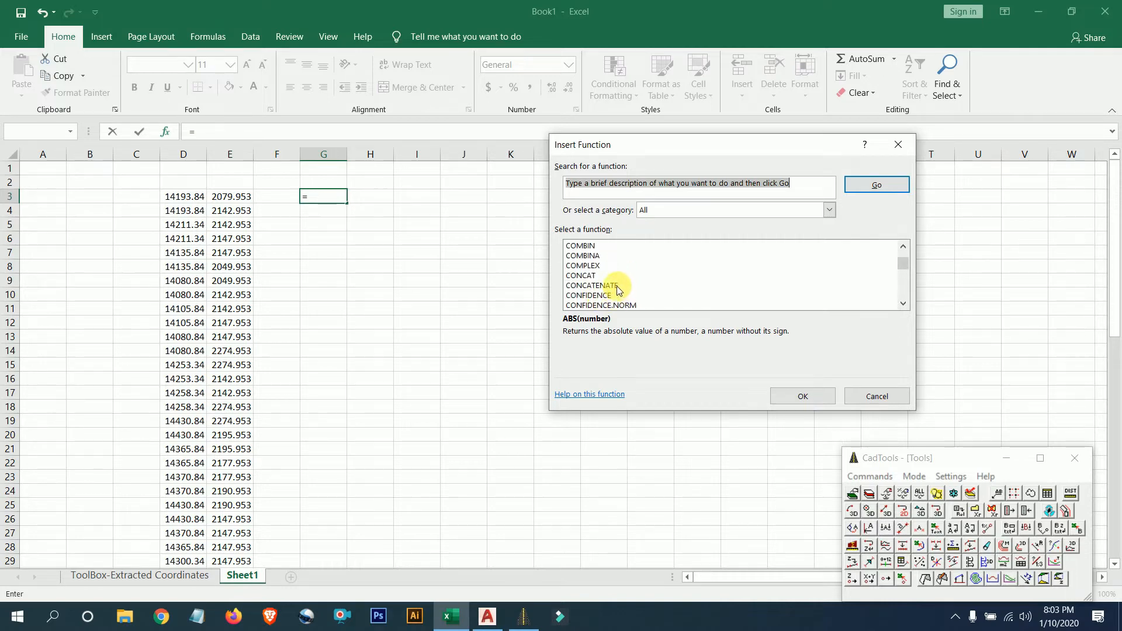
left_click(609, 285)
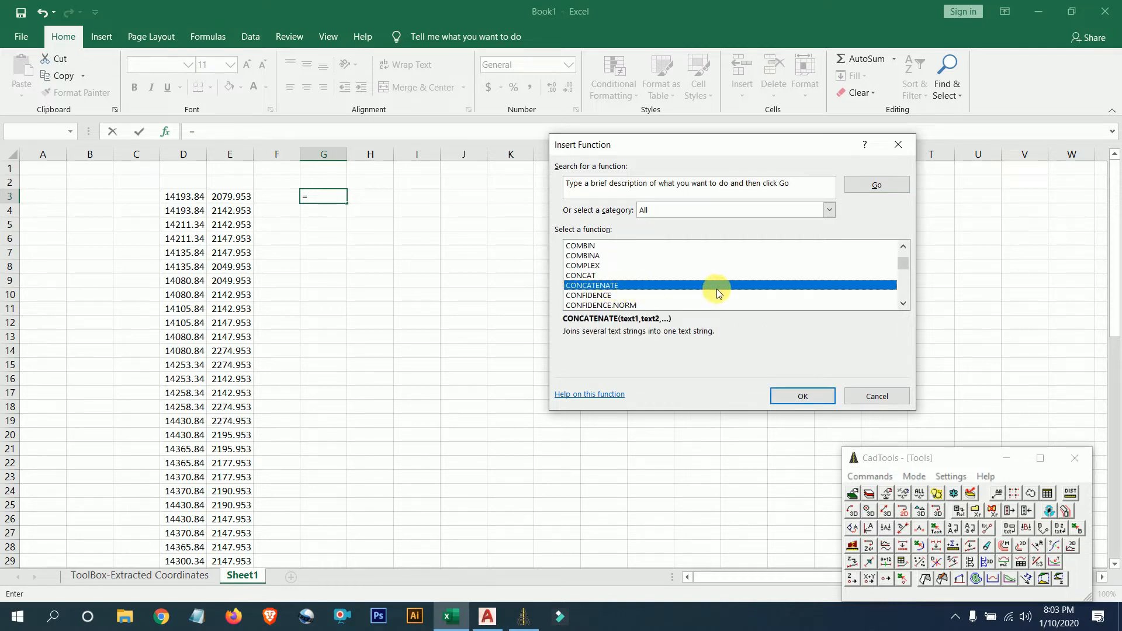
left_click(803, 398)
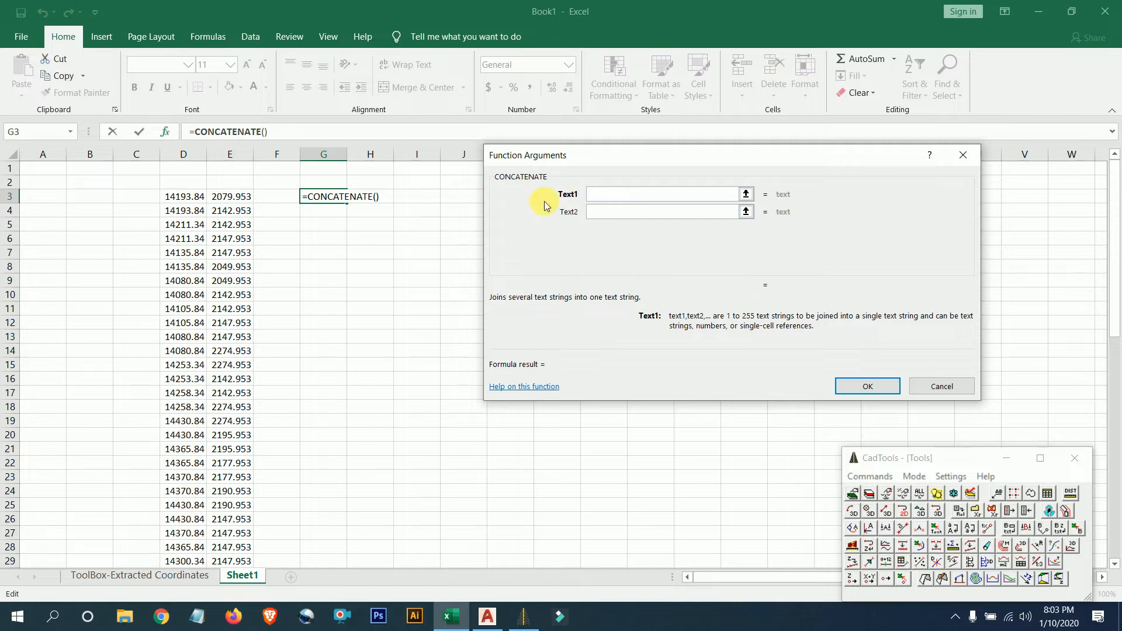
Join D3, a comma "," and E3 in the CONCATENATE formula in G3 and fill it down to G65
left_click(188, 202)
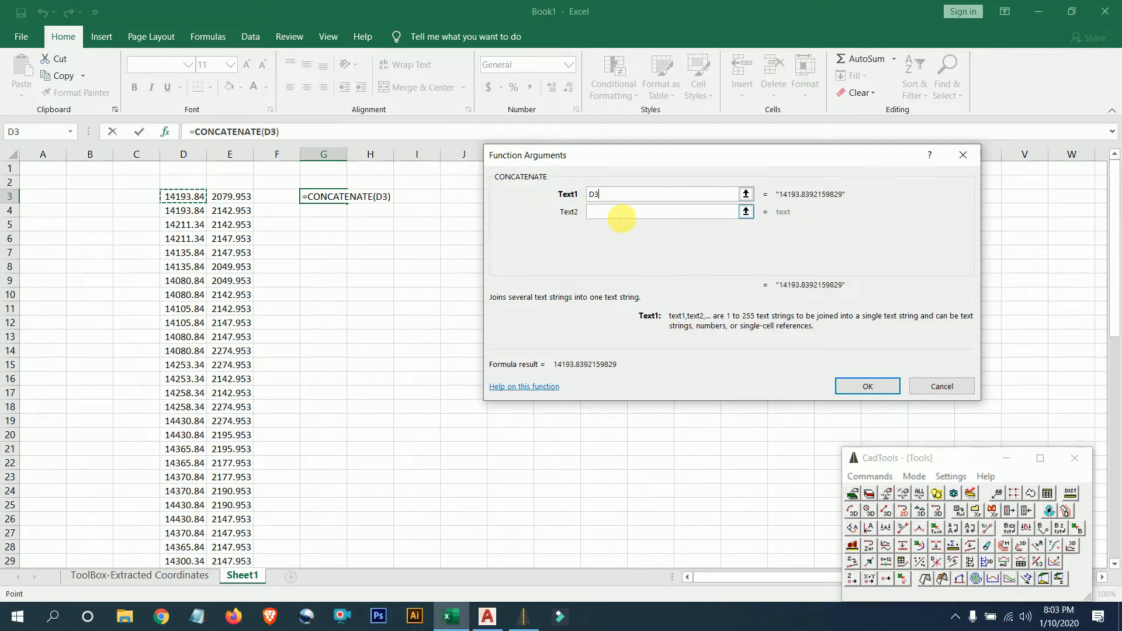
left_click(621, 217)
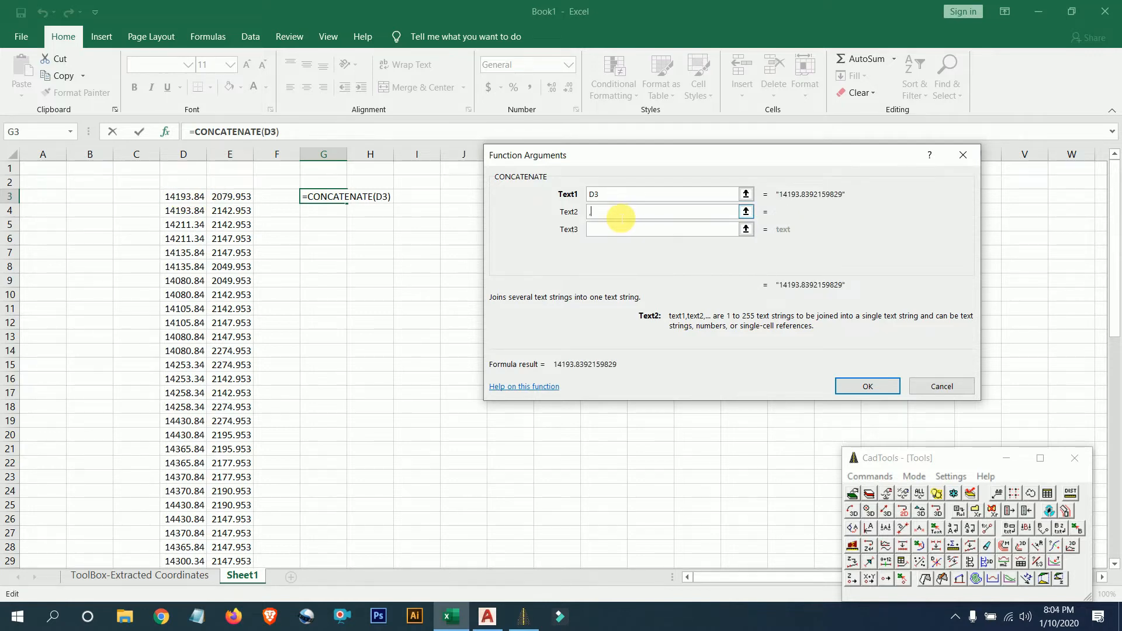
left_click(591, 228)
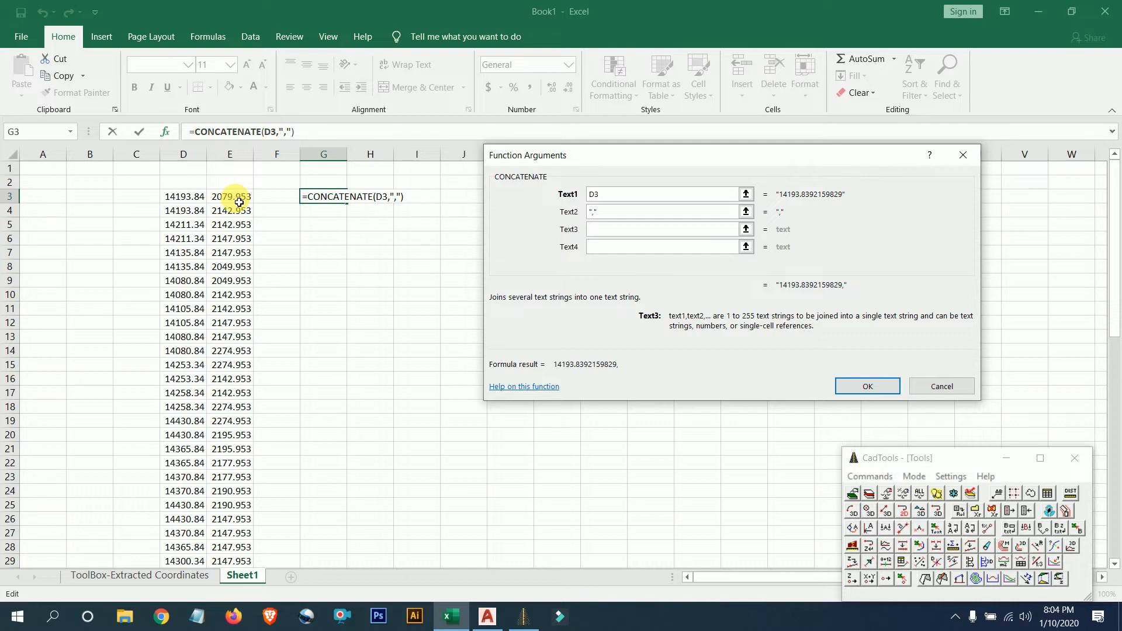
left_click(239, 202)
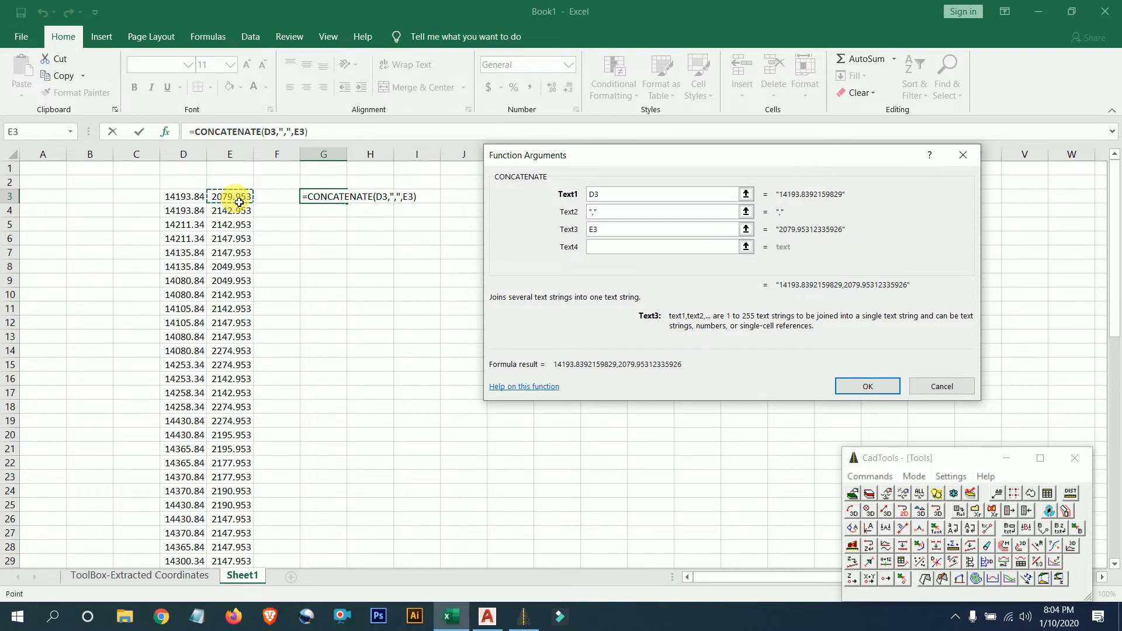
key("Return")
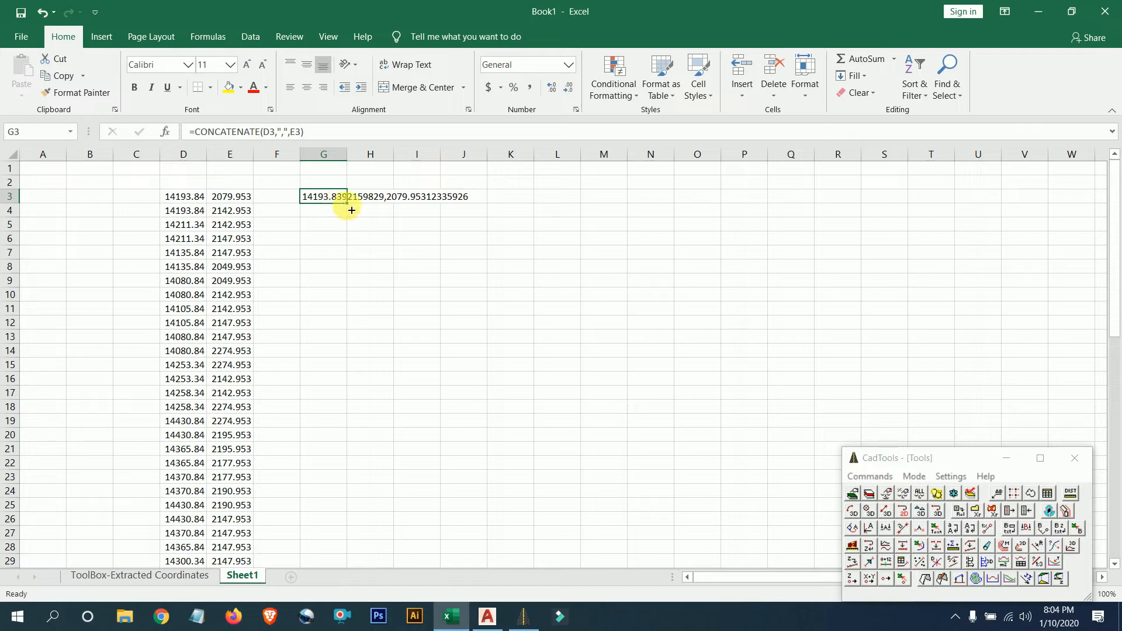
mouse_move(351, 209)
left_mouse_down()
mouse_move(348, 615)
mouse_move(321, 534)
mouse_move(337, 538)
left_mouse_up()
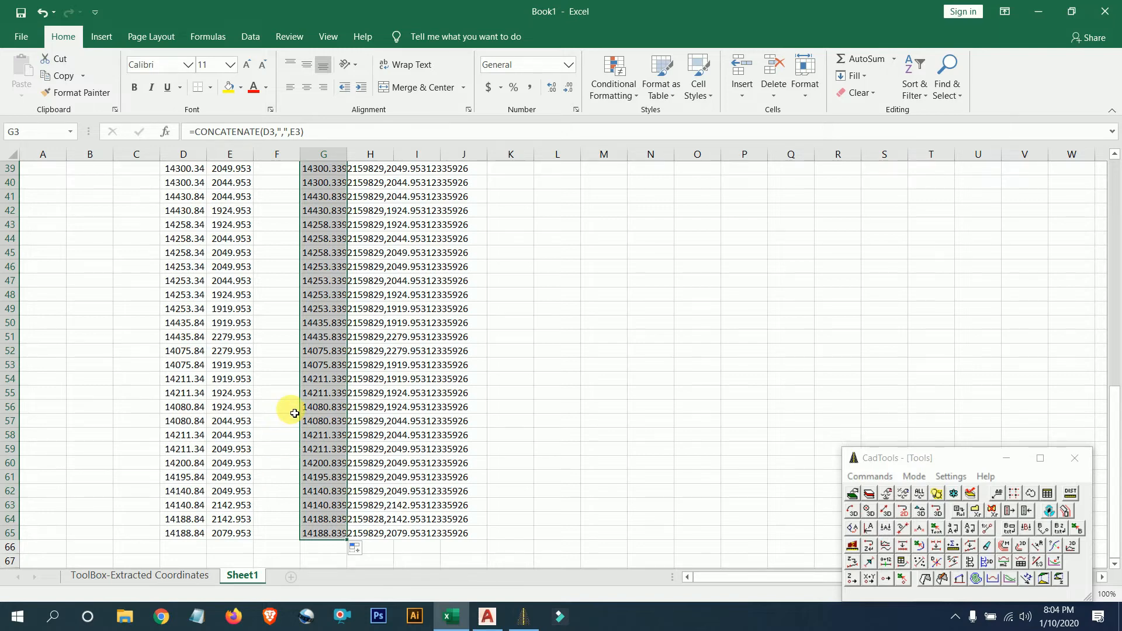
Copy the joined coordinate pairs in G3:G65, switch to AutoCAD, and start a new drawing
key("ctrl+c")
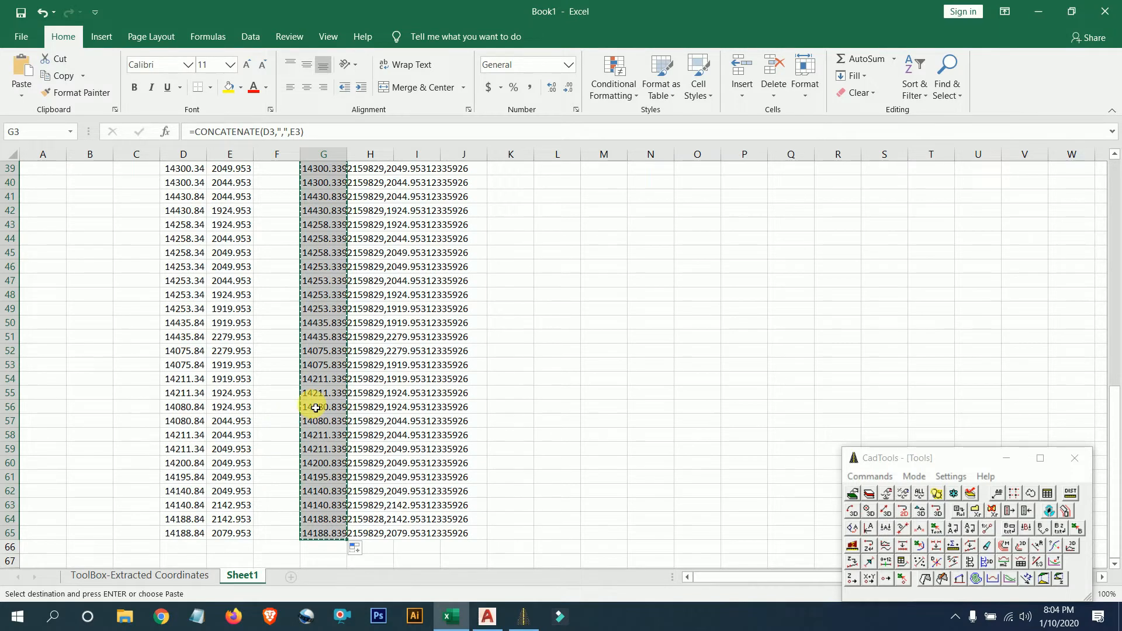
left_click(490, 610)
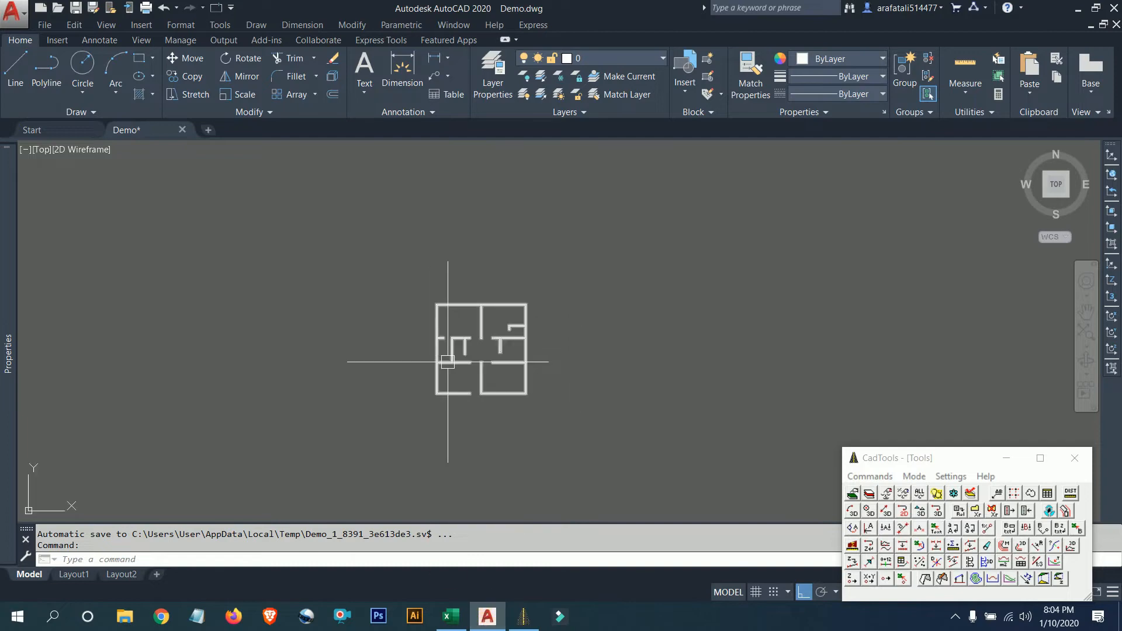
left_click(51, 132)
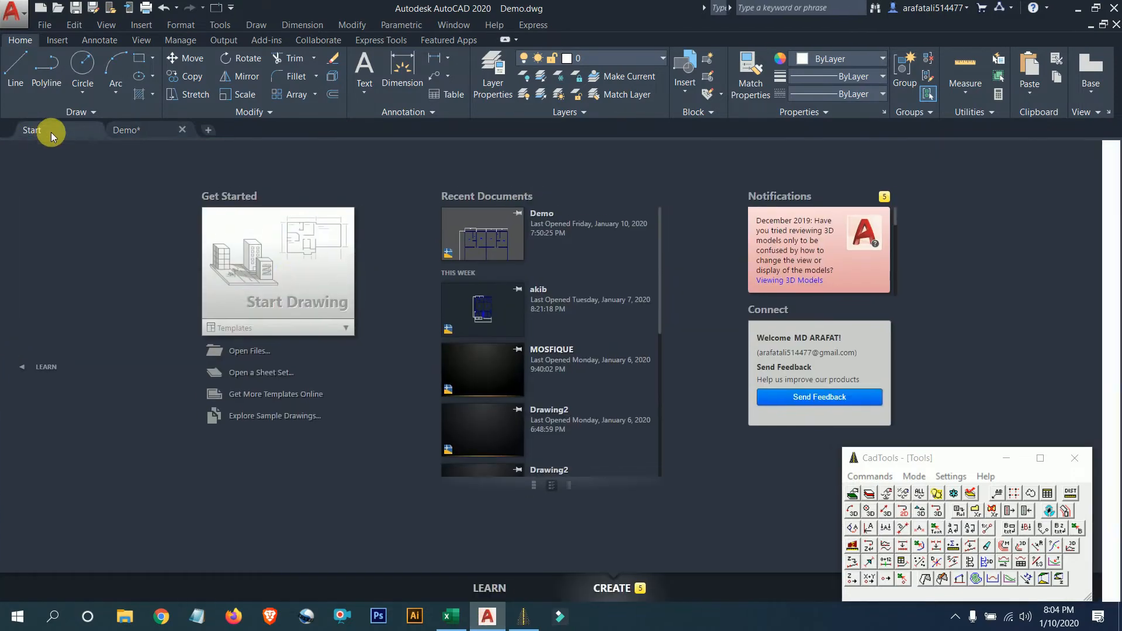
left_click(295, 275)
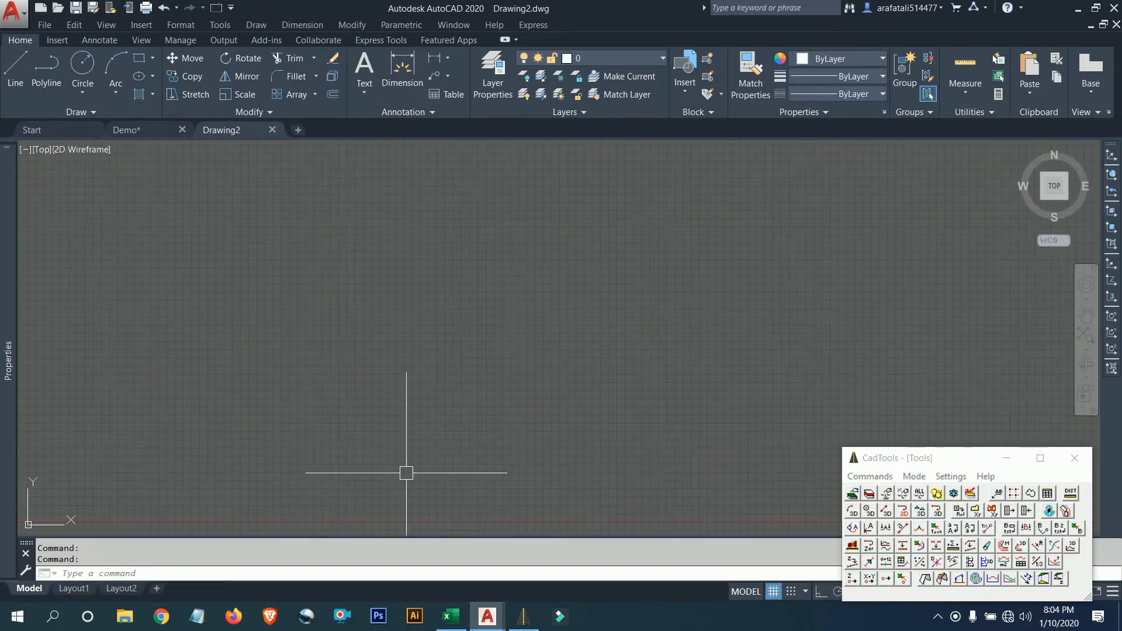
Draw a polyline in the new drawing through the coordinate pairs pasted from Excel, recreating the floor plan
left_click(47, 79)
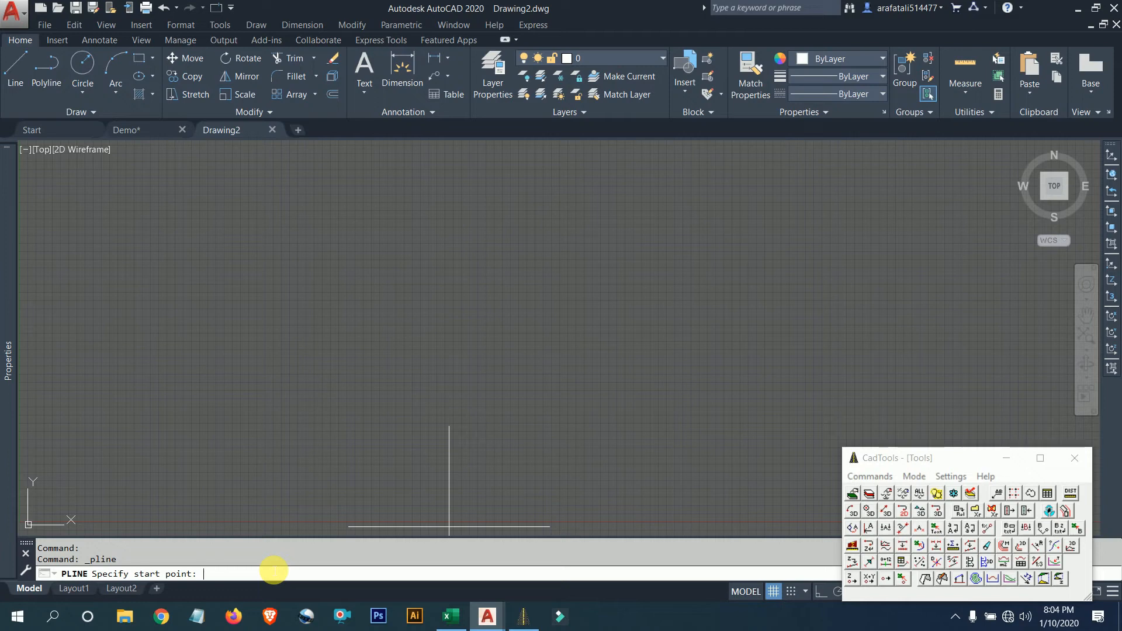
key("ctrl+v")
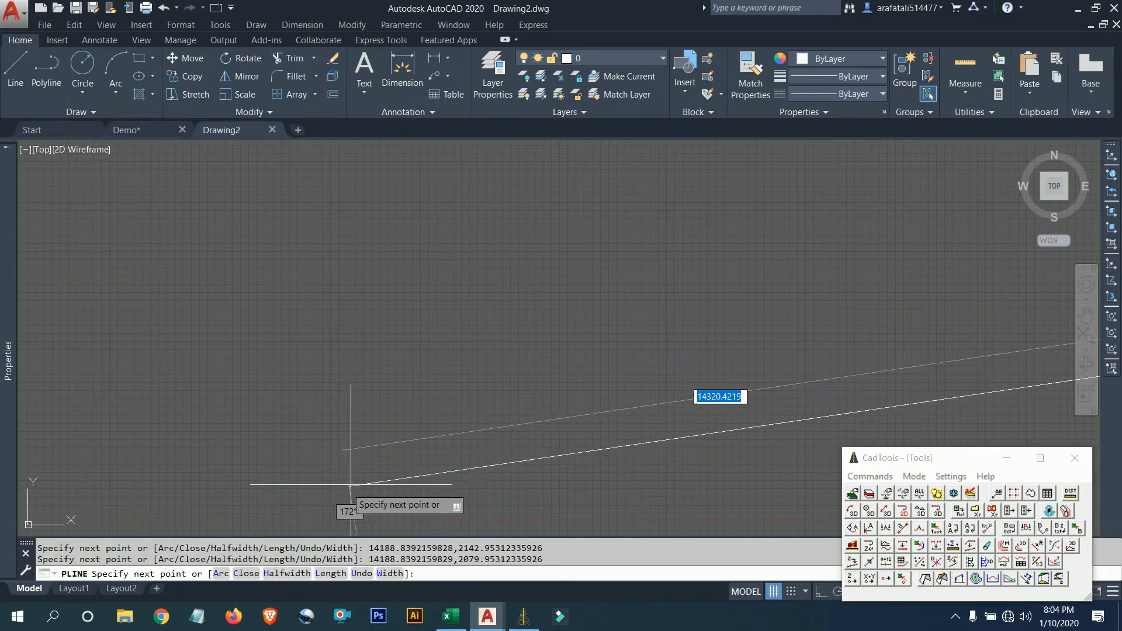
scroll(351, 482, "down", 4)
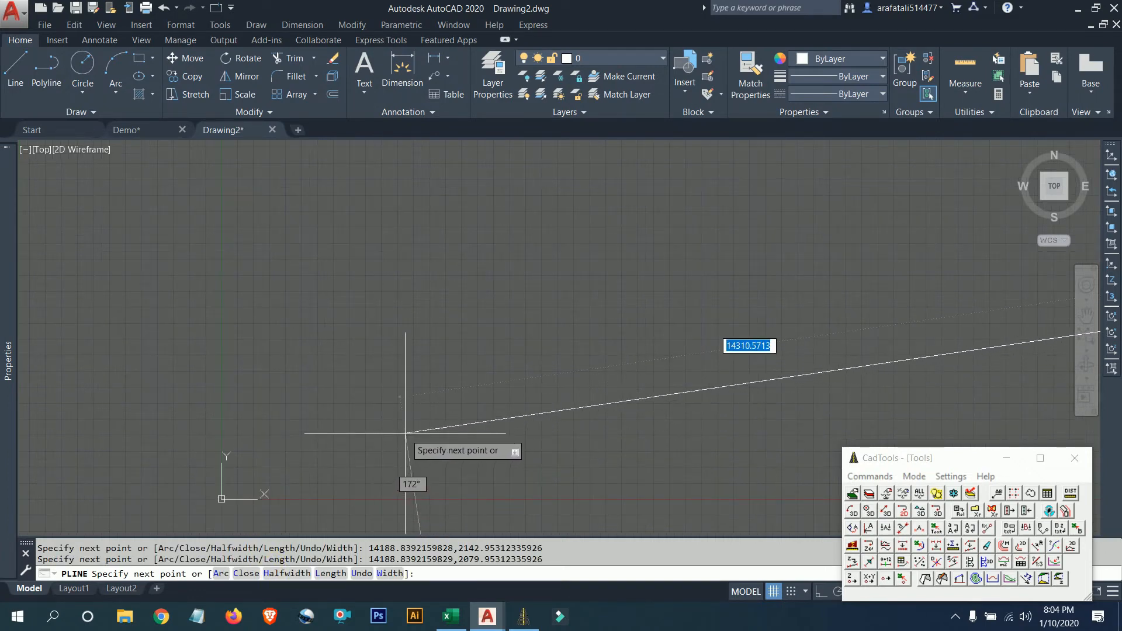
key("Return")
scroll(404, 435, "down", 8)
scroll(405, 433, "down", 8)
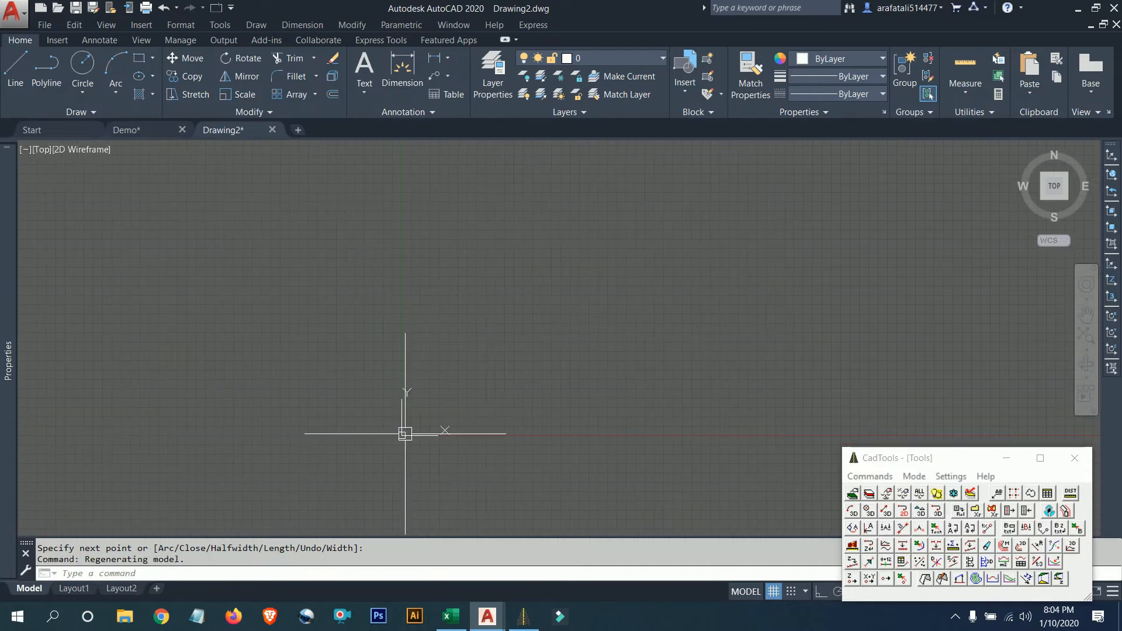
scroll(612, 426, "up", 10)
scroll(598, 330, "up", 6)
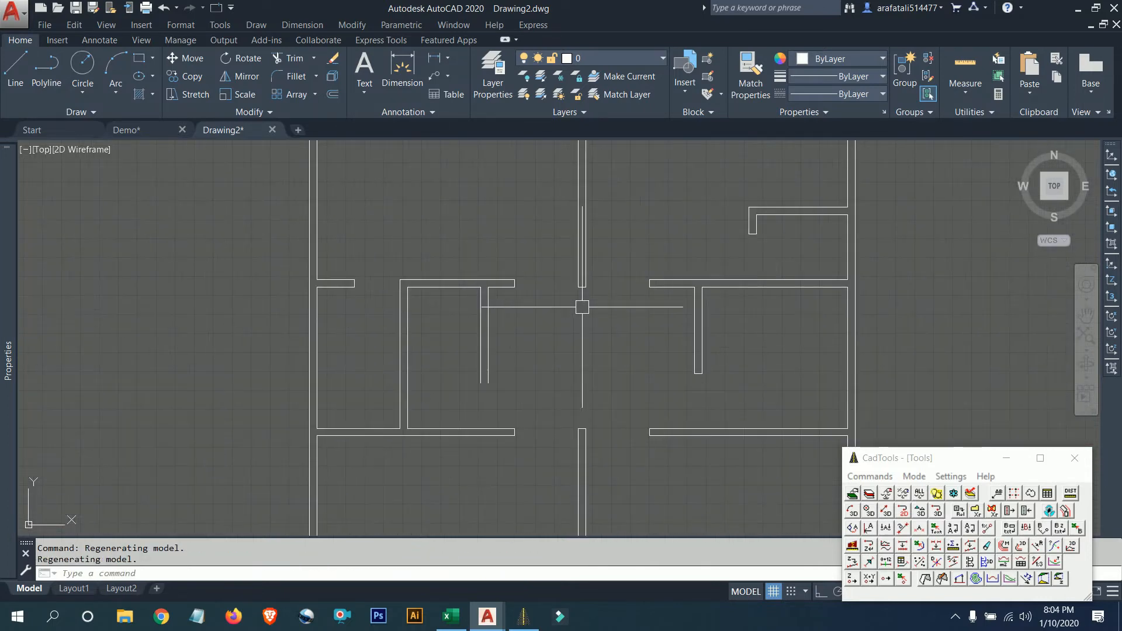
Close the open lower end of the short interior wall with a polyline segment between its two wall lines
scroll(488, 380, "up", 6)
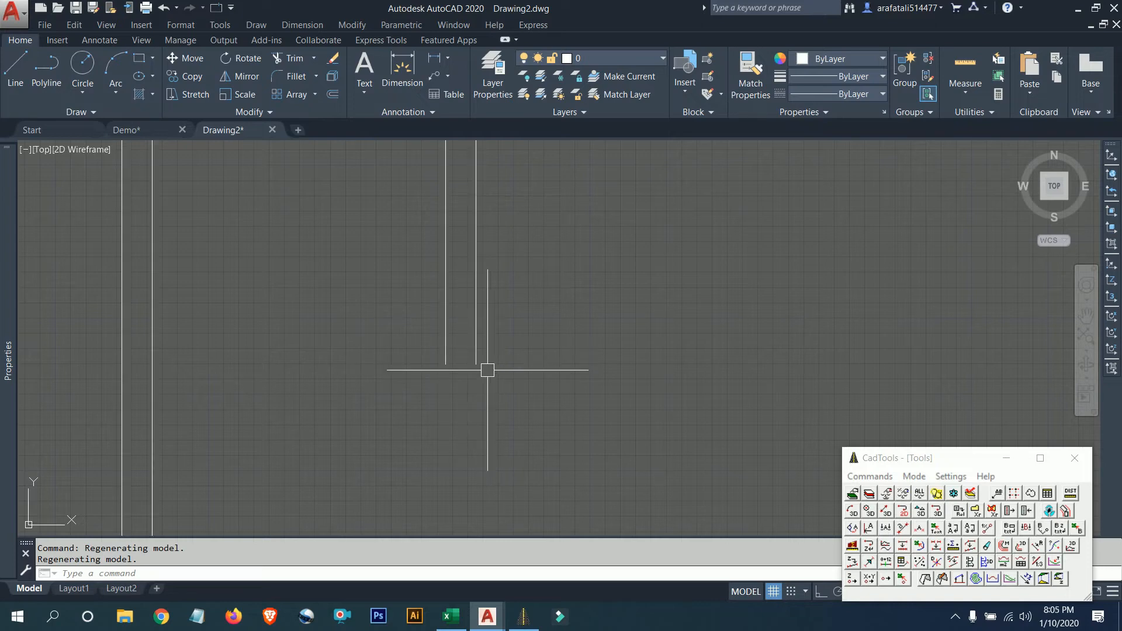
scroll(376, 296, "down", 2)
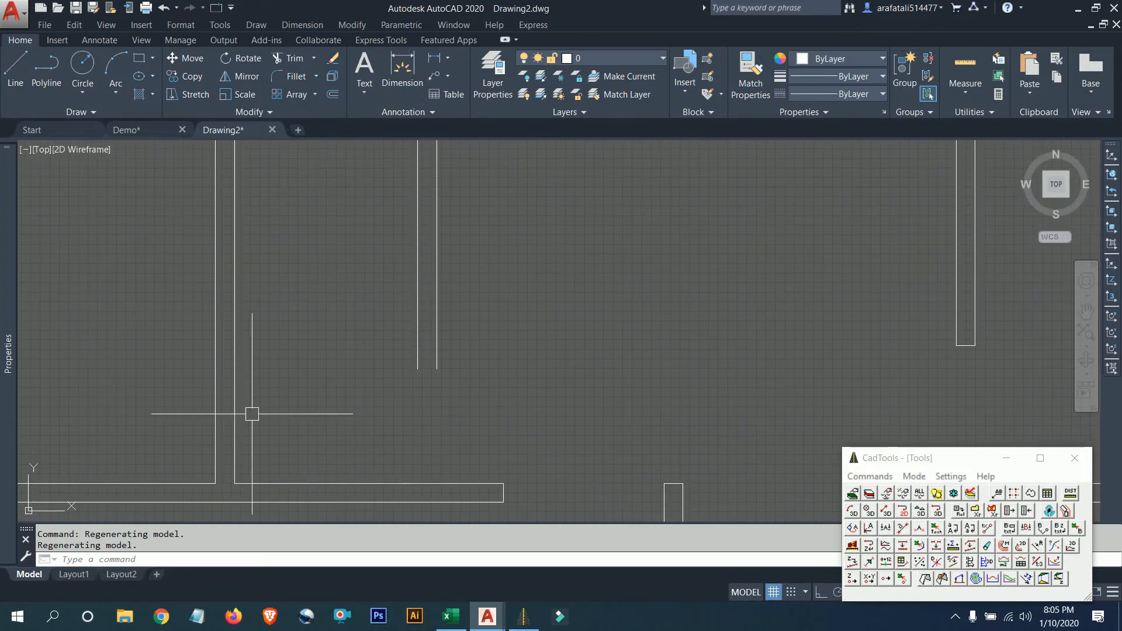
left_click(47, 65)
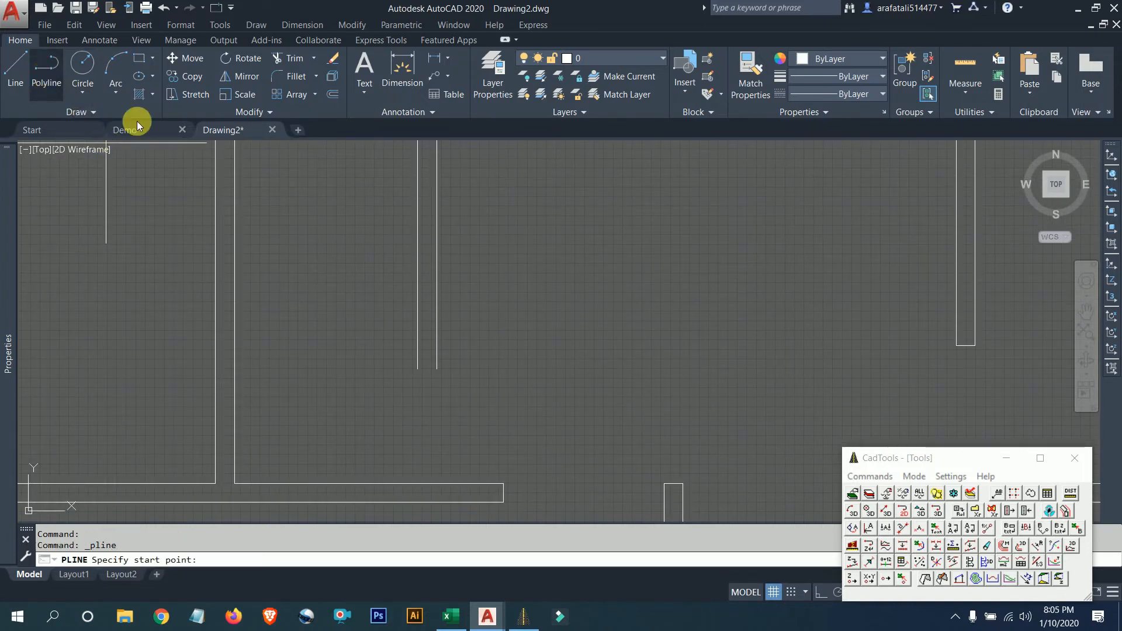
left_click(418, 369)
left_click(437, 369)
key("Return")
scroll(428, 369, "down", 6)
scroll(342, 189, "up", 4)
scroll(277, 229, "down", 4)
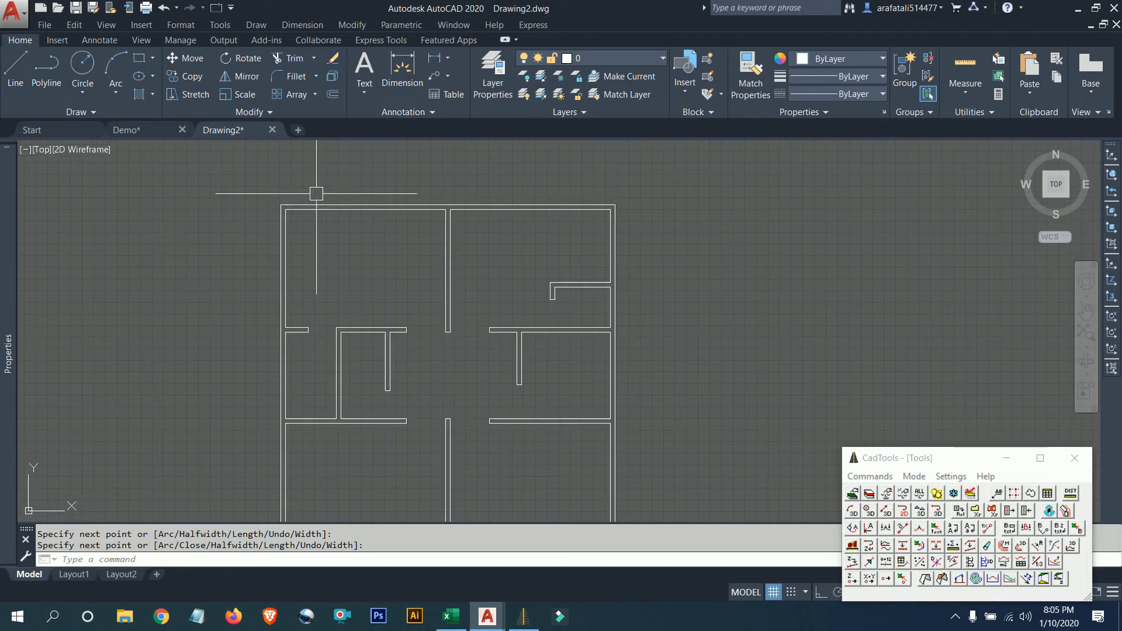
middle_click_drag(370, 308, 399, 249)
middle_click_drag(491, 254, 483, 270)
scroll(484, 269, "down", 2)
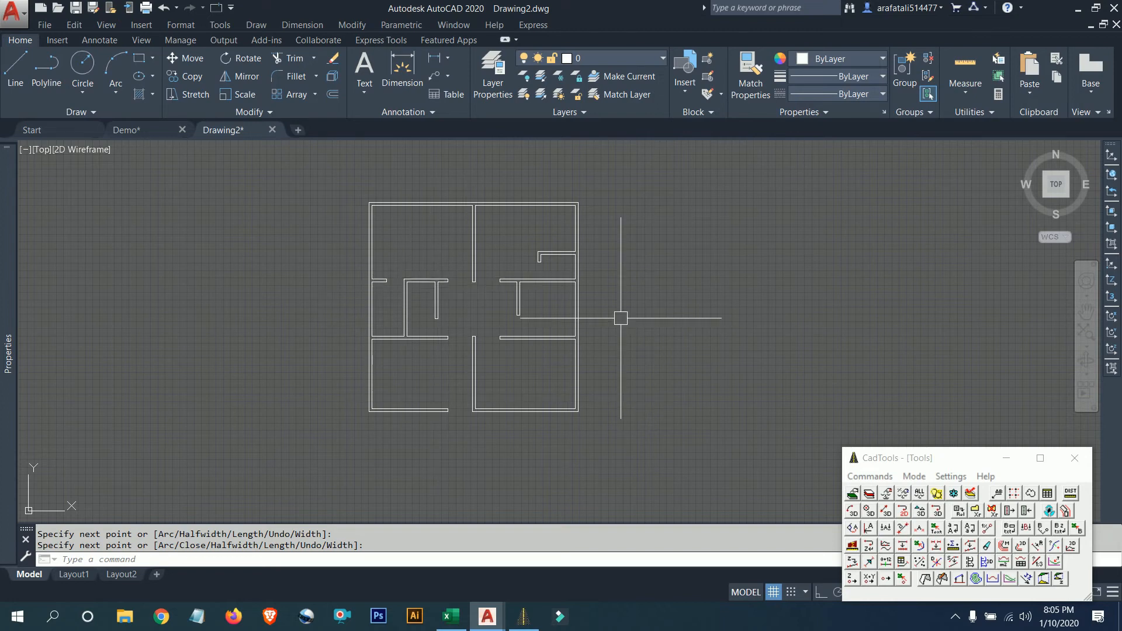
middle_click_drag(471, 321, 475, 348)
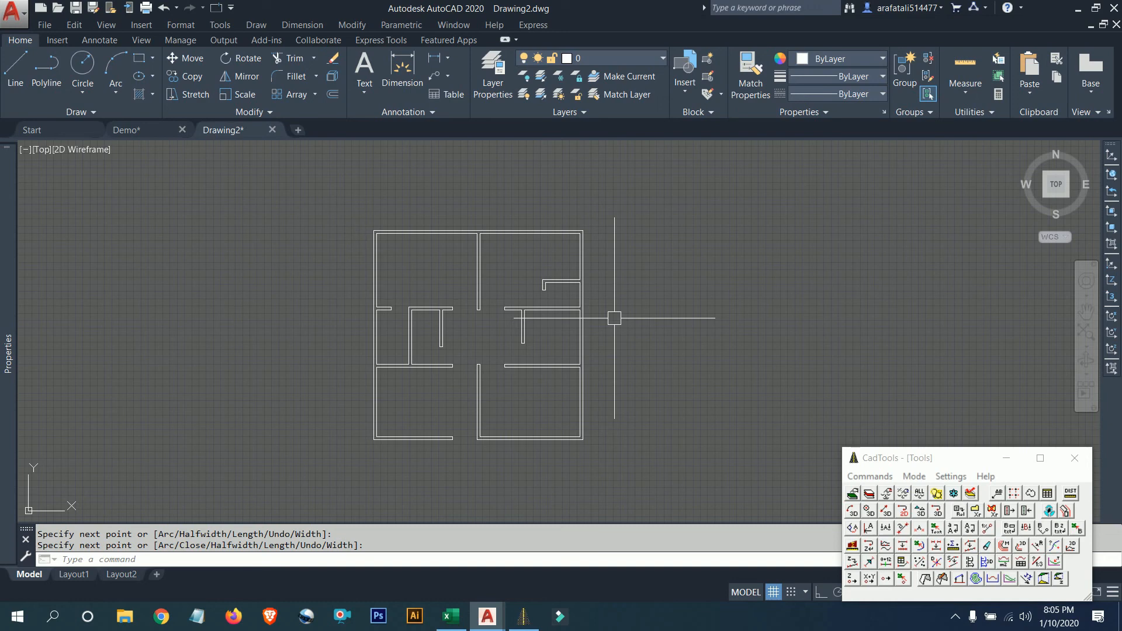
left_click(425, 530)
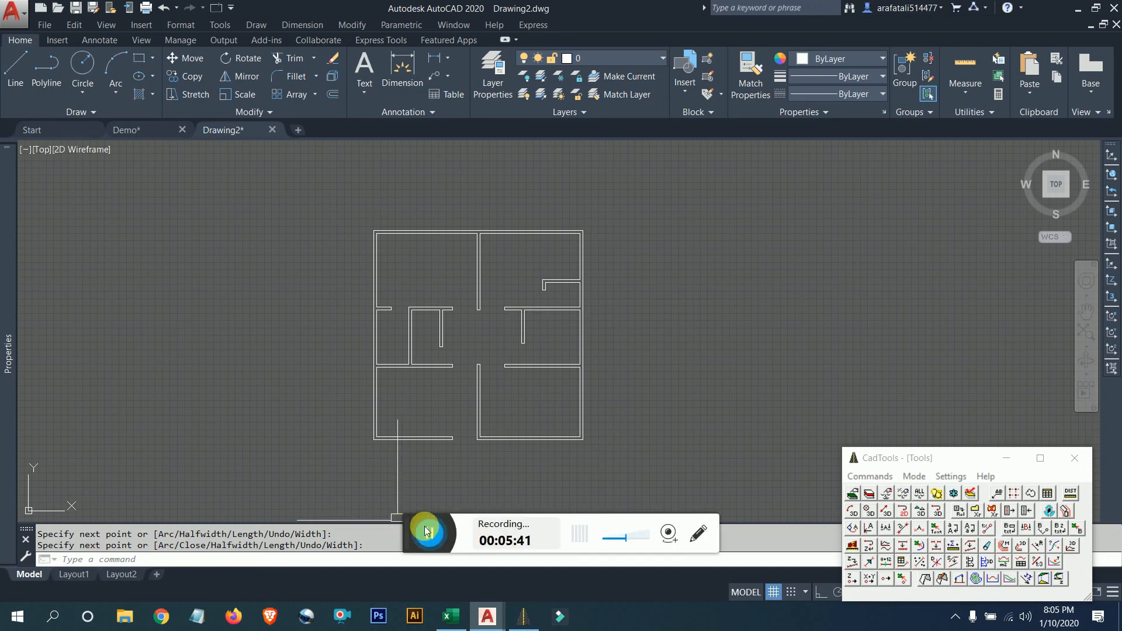